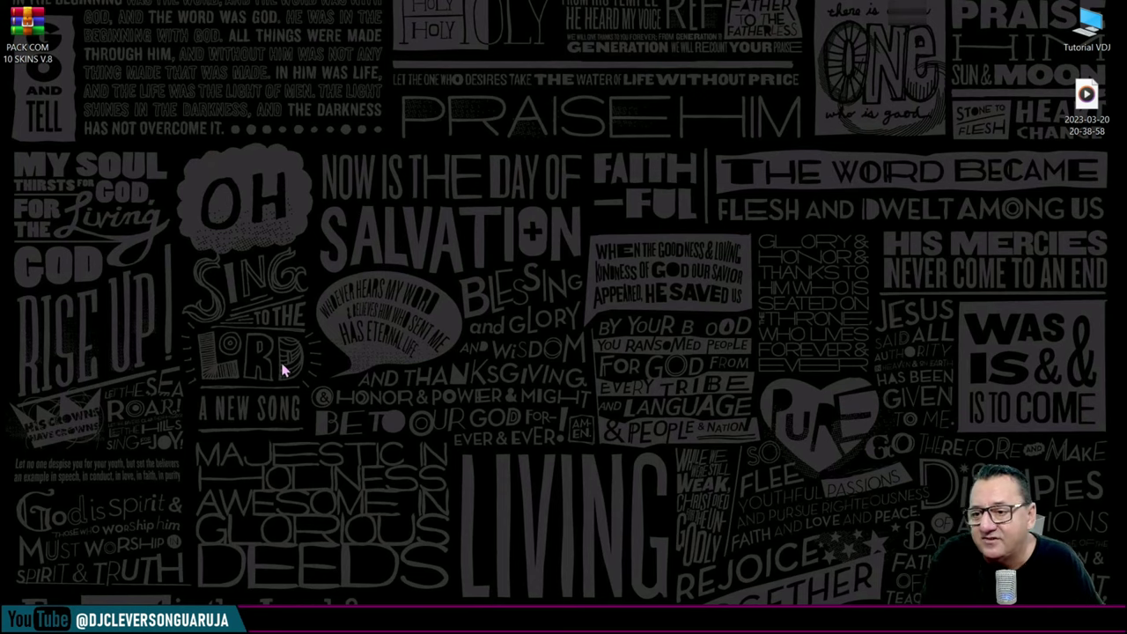
# Extract the PACK COM 10 SKINS V.8 archive onto the desktop and open the extracted folder.
pyautogui.moveTo(28, 31); pyautogui.dragTo(361, 324)
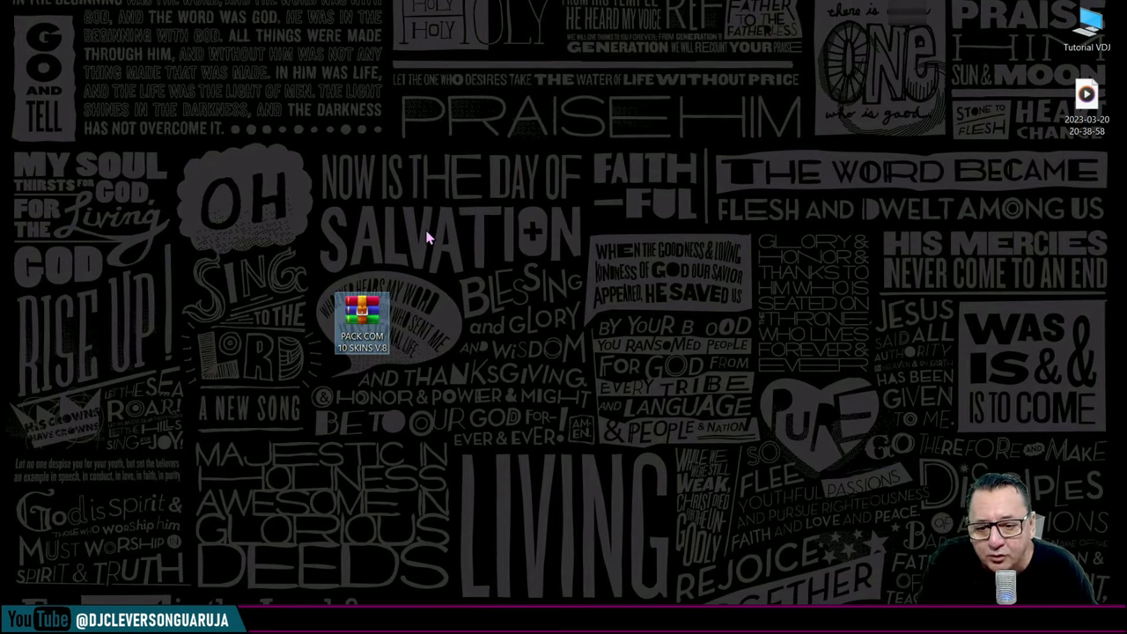
pyautogui.doubleClick(355, 333)
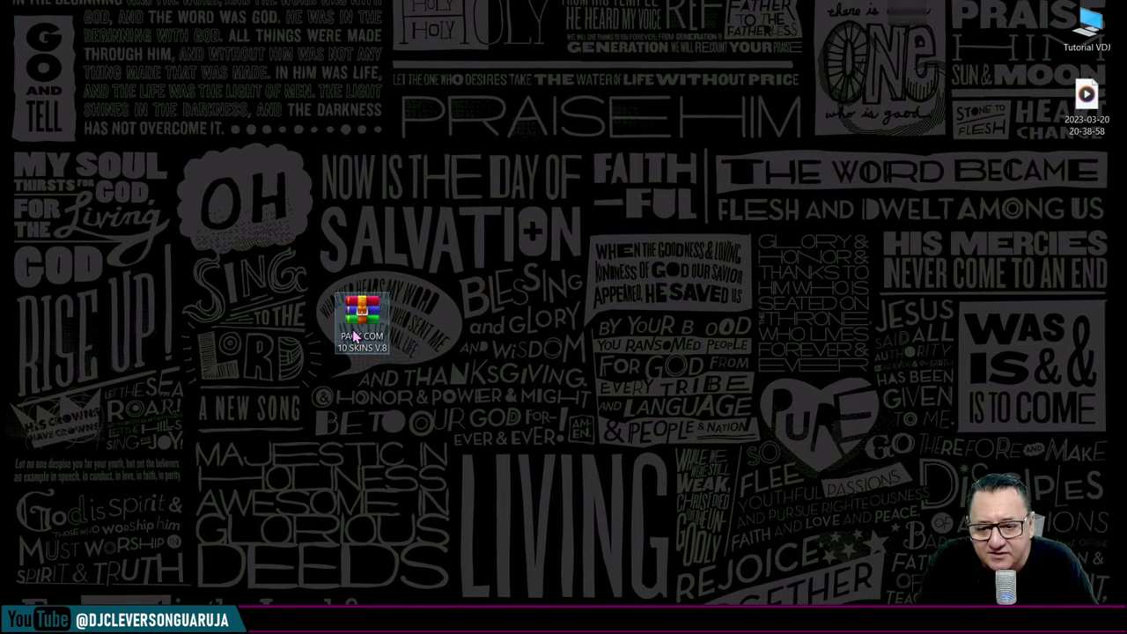
pyautogui.moveTo(378, 278); pyautogui.dragTo(203, 309)
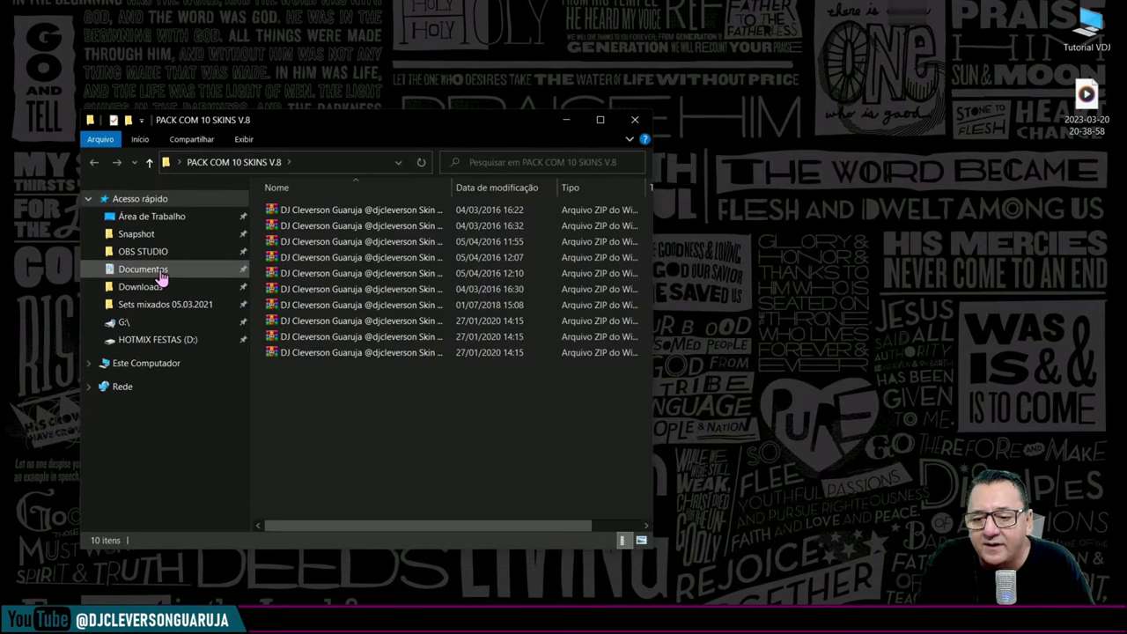
# Browse to the VirtualDJ Skins folder inside Documentos, keeping the extracted pack folder visible on the desktop.
pyautogui.click(160, 273)
pyautogui.moveTo(371, 131); pyautogui.dragTo(730, 114)
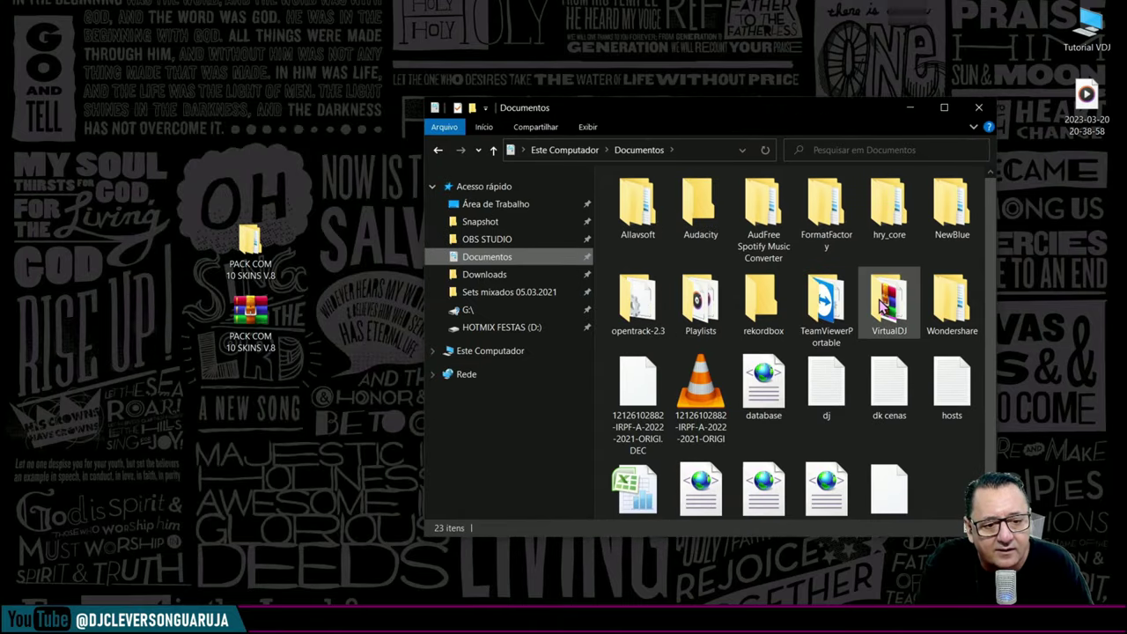
pyautogui.doubleClick(882, 304)
pyautogui.doubleClick(796, 303)
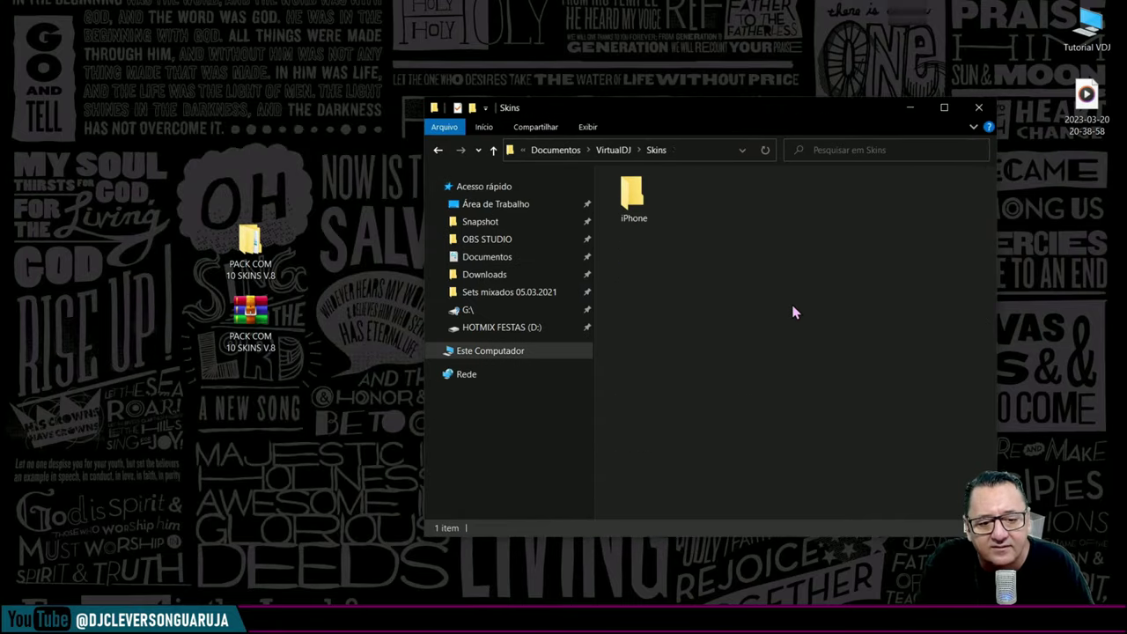
# Move all ten skin ZIP files from the extracted pack folder into the VirtualDJ Skins folder and close both windows.
pyautogui.doubleClick(249, 242)
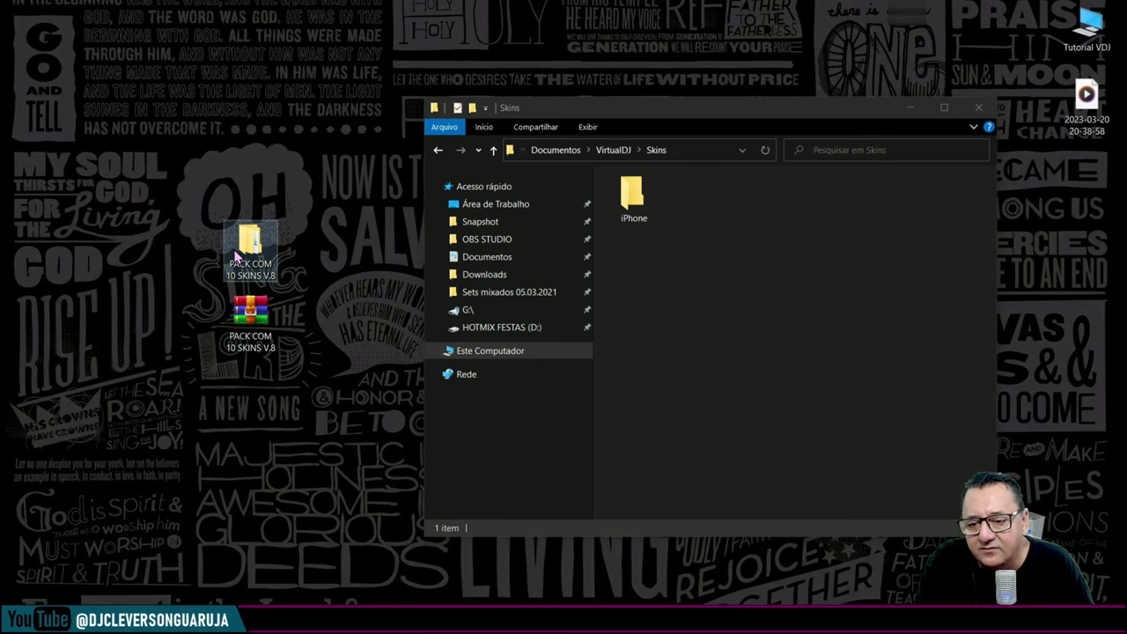
pyautogui.moveTo(706, 126); pyautogui.dragTo(404, 127)
pyautogui.moveTo(393, 377); pyautogui.dragTo(867, 271)
pyautogui.click(339, 126)
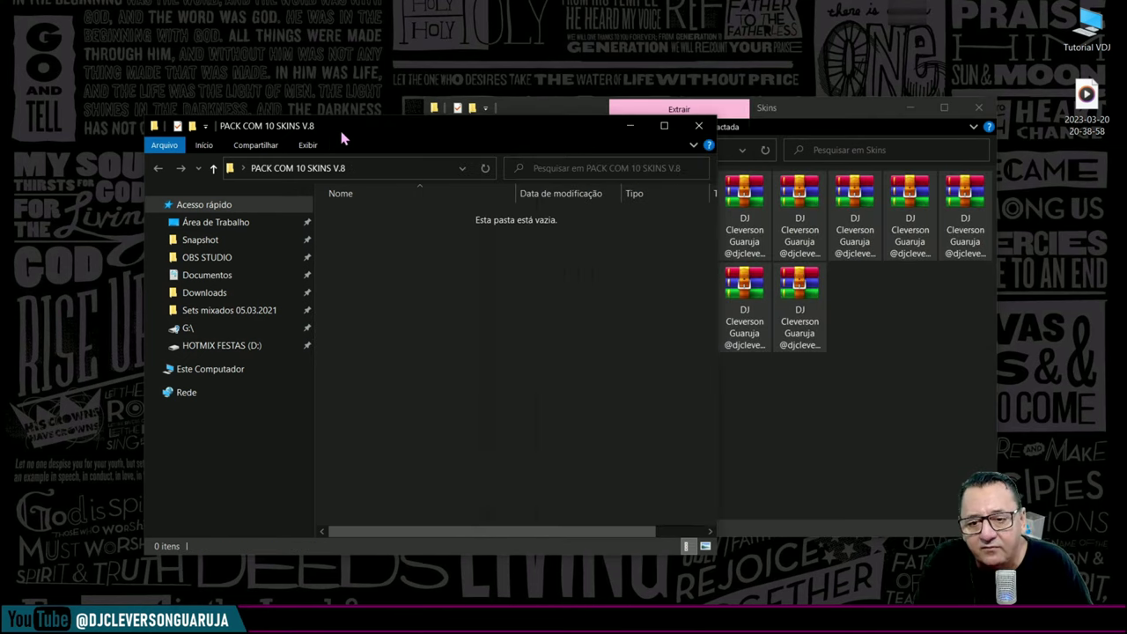
pyautogui.click(698, 126)
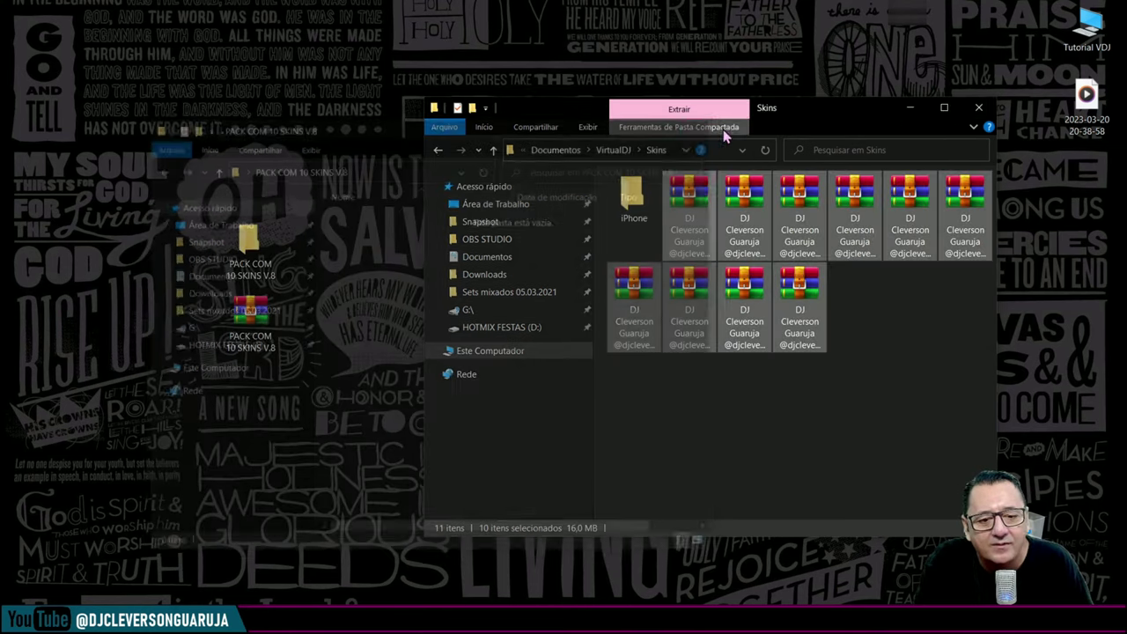
pyautogui.click(977, 108)
# Select the pack's extracted folder and archive on the desktop and move them aside together.
pyautogui.moveTo(295, 165); pyautogui.dragTo(212, 357)
pyautogui.moveTo(249, 324); pyautogui.dragTo(126, 109)
pyautogui.click(126, 109)
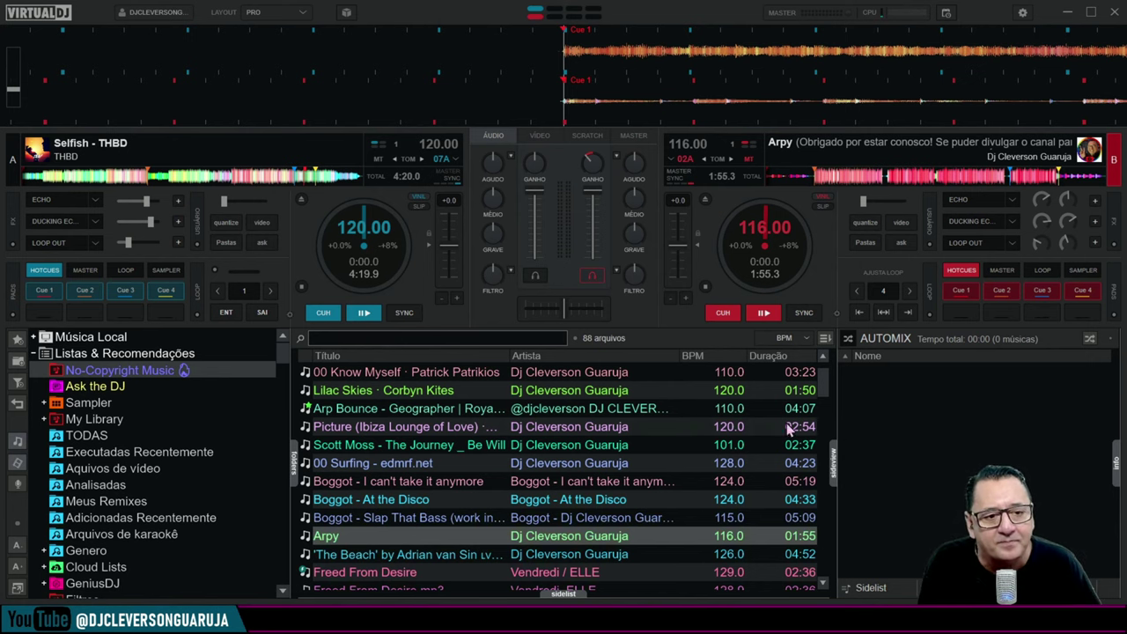
# In VirtualDJ's interface settings, apply the skin ending in "Skin part 8 (1)" and uncover the decks behind the settings window.
pyautogui.click(1022, 13)
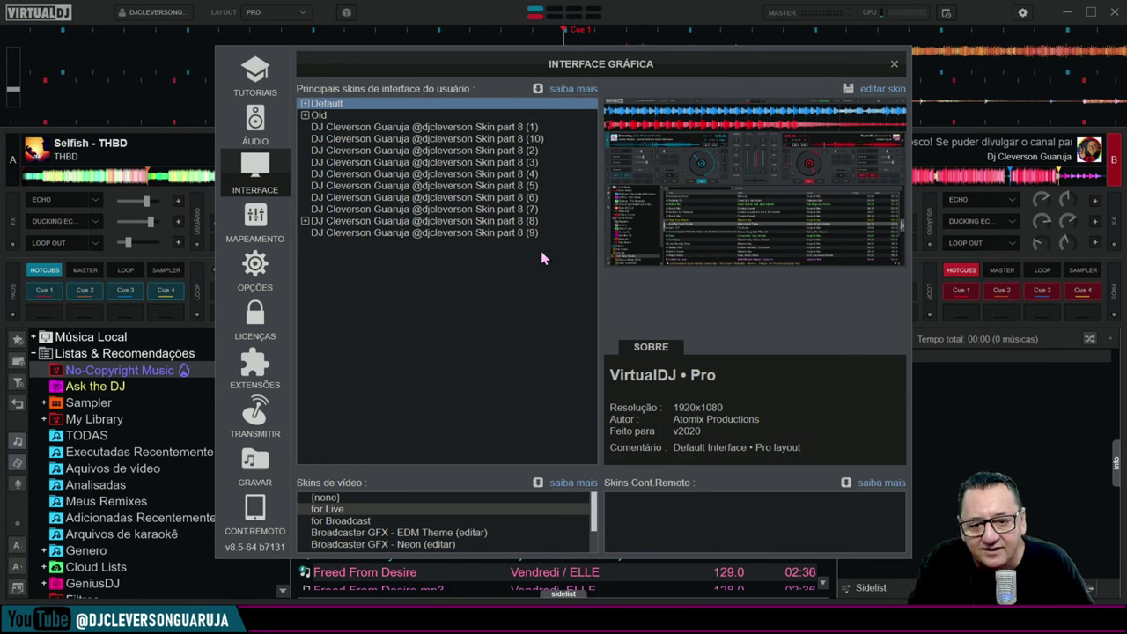
pyautogui.click(526, 129)
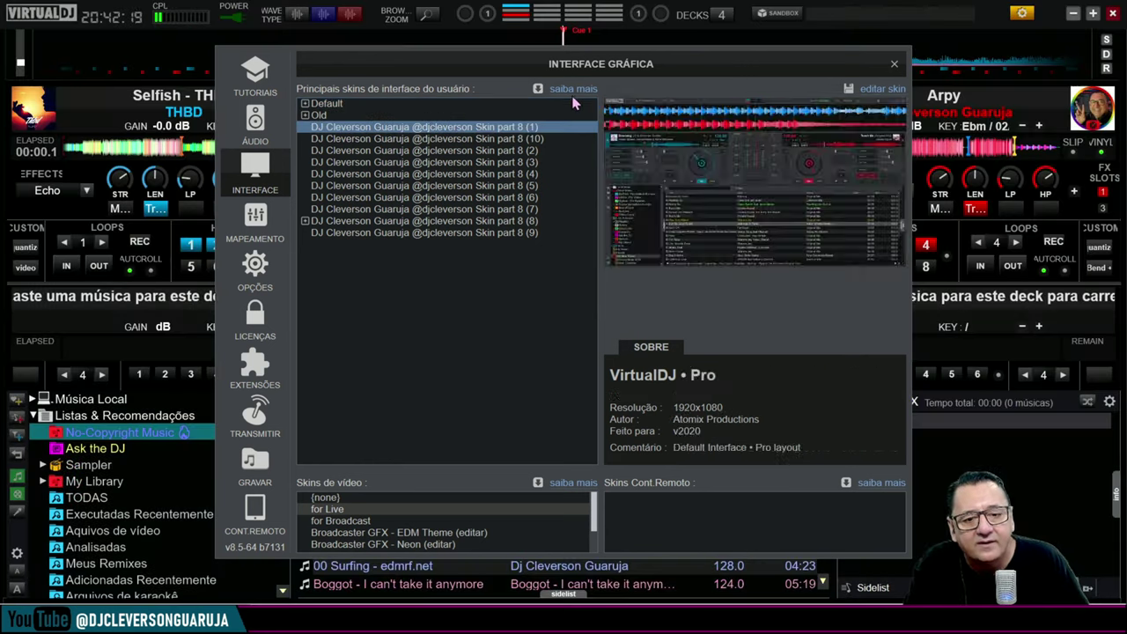
pyautogui.moveTo(601, 75); pyautogui.dragTo(579, 482)
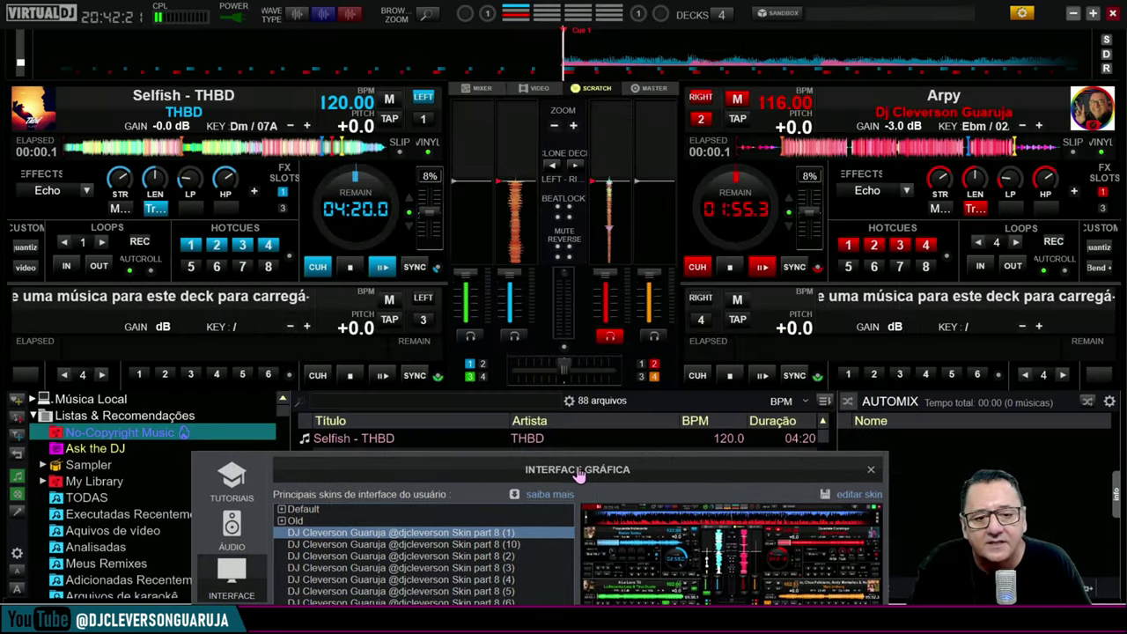
# Play the track on the first deck and toggle the browser zoom on and off to test the skin.
pyautogui.click(385, 268)
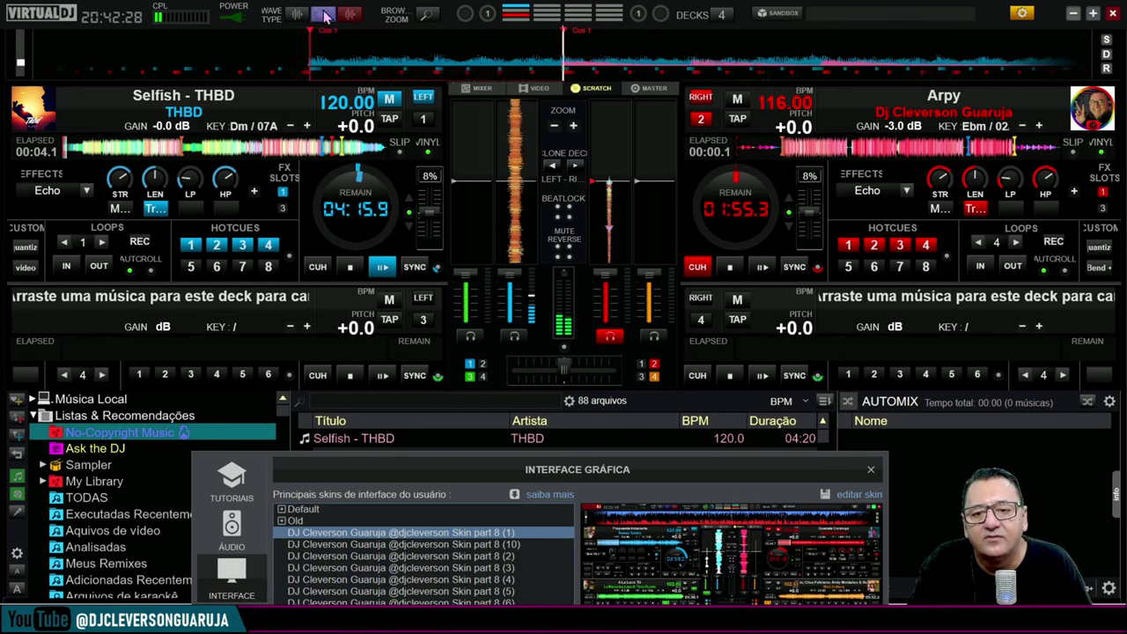
pyautogui.click(426, 14)
pyautogui.click(426, 14)
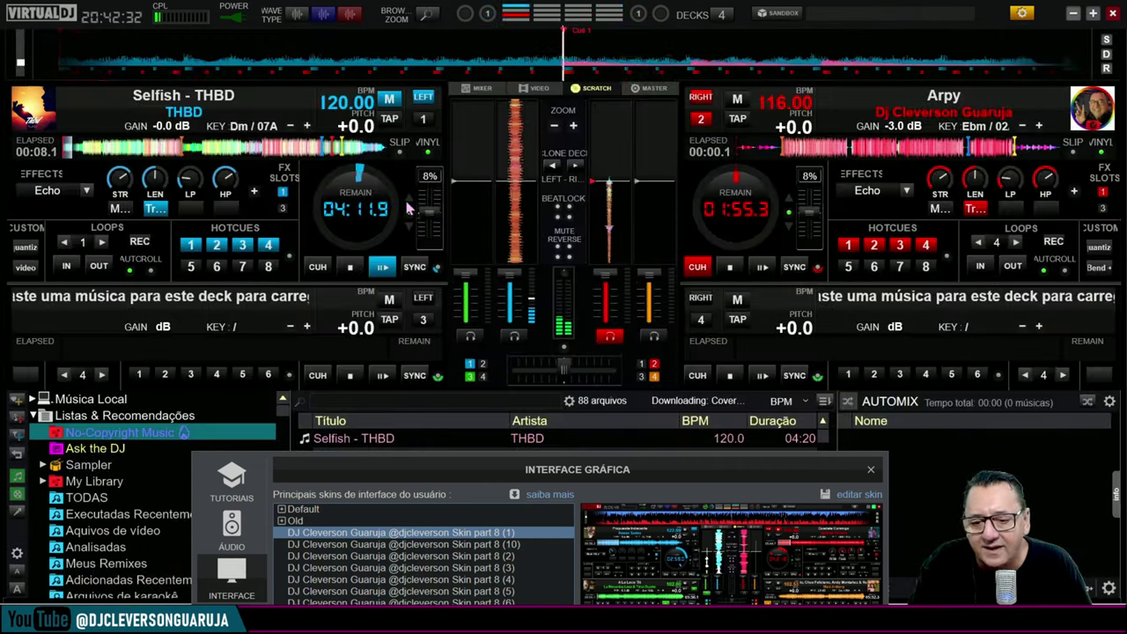
pyautogui.moveTo(516, 480); pyautogui.dragTo(527, 468)
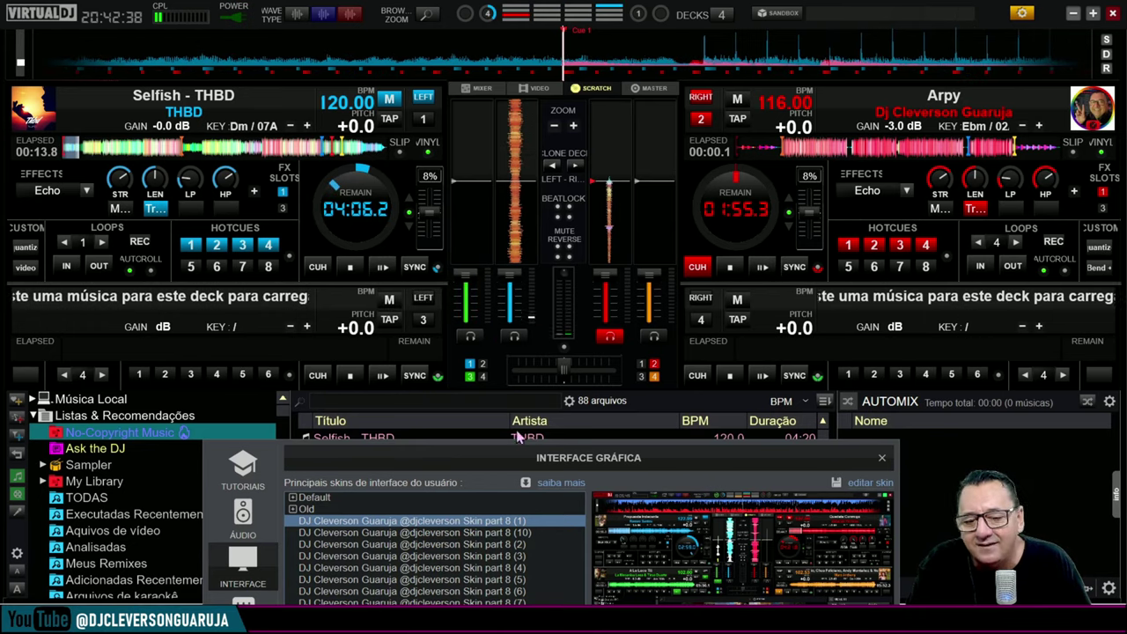
# Apply the skin ending in "Skin part 8 (10)" and uncover its decks behind the settings window.
pyautogui.moveTo(514, 452); pyautogui.dragTo(519, 73)
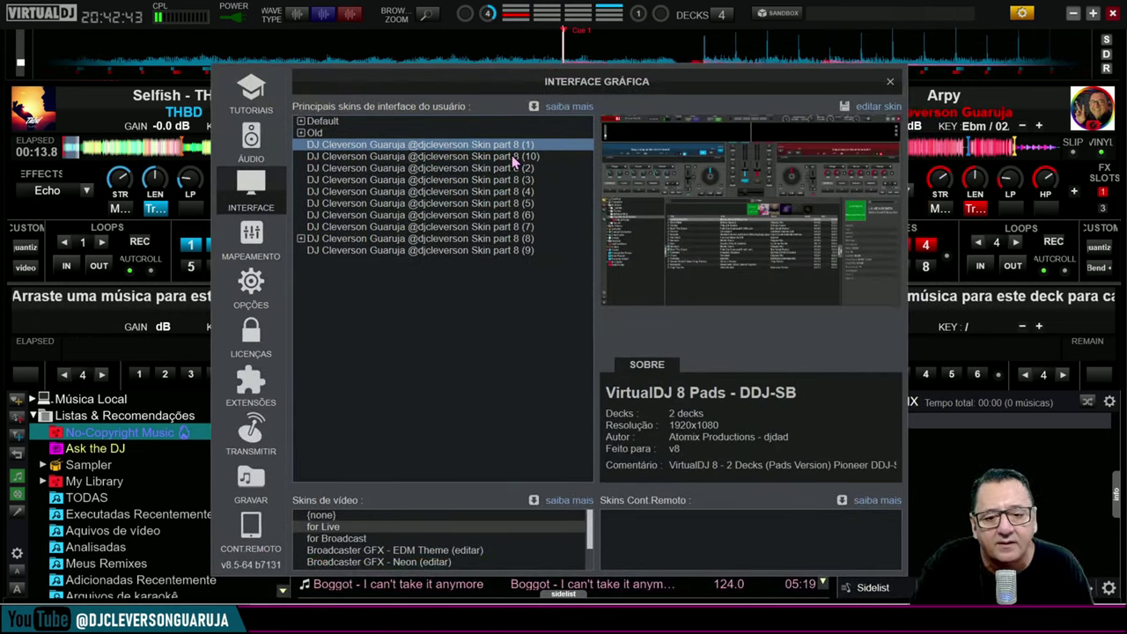
pyautogui.click(514, 156)
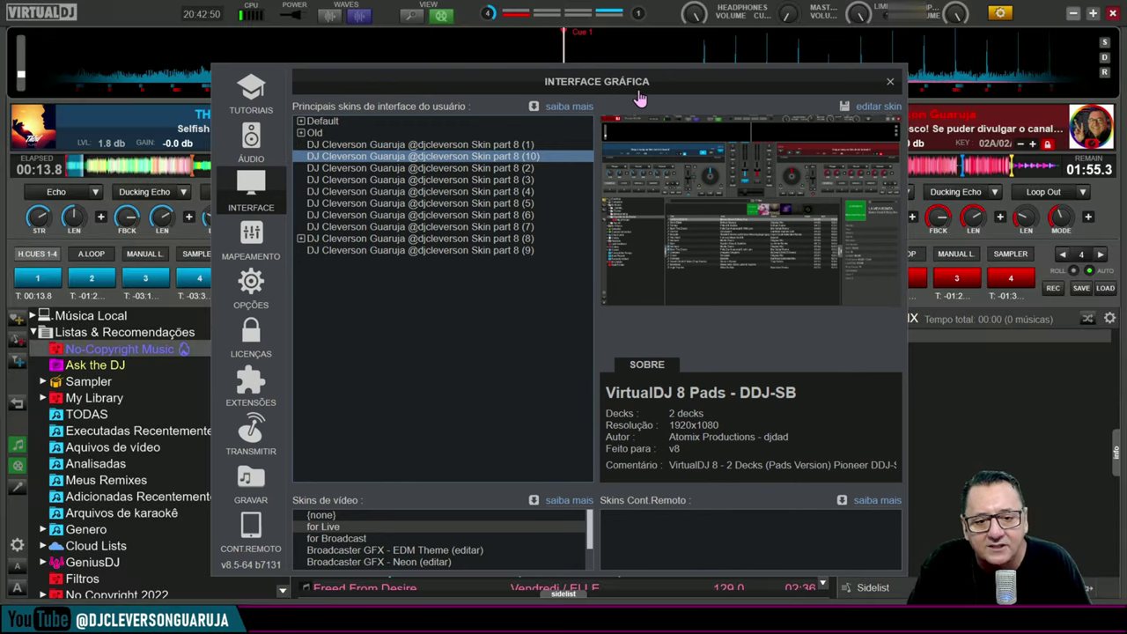
pyautogui.moveTo(641, 88); pyautogui.dragTo(634, 459)
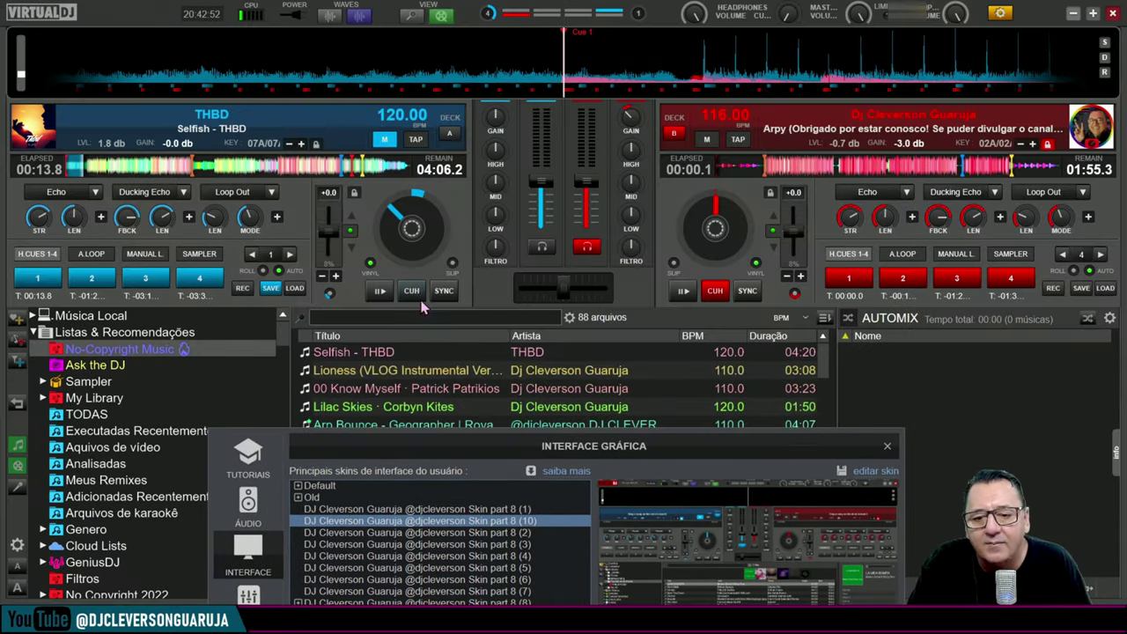
# Trigger hot cue 1 on deck A, show its sampler pads and trigger the fourth sample.
pyautogui.click(48, 280)
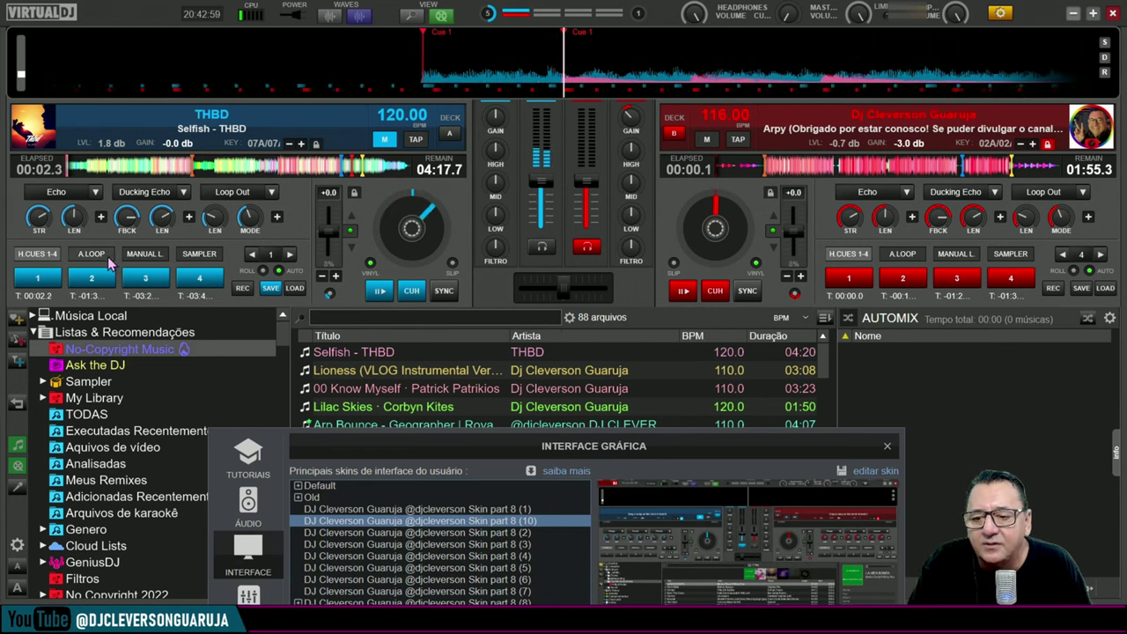
pyautogui.click(199, 253)
pyautogui.click(193, 279)
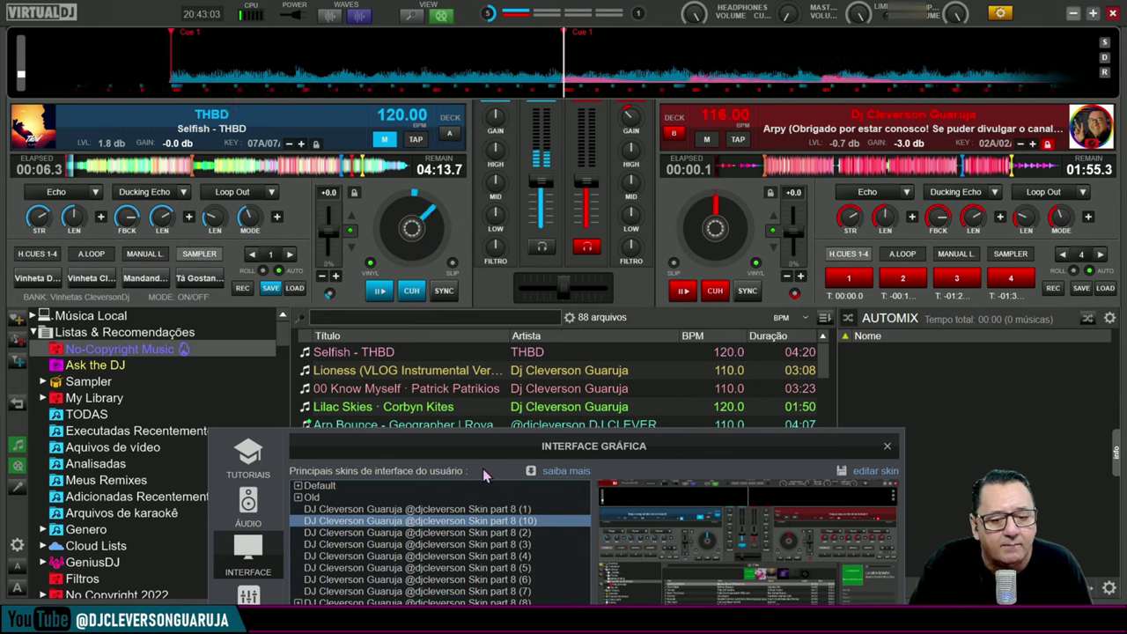
# Toggle the second view option twice, and try the Default Wave (inverted) waveform before choosing Scratch Wave.
pyautogui.moveTo(516, 445); pyautogui.dragTo(510, 340)
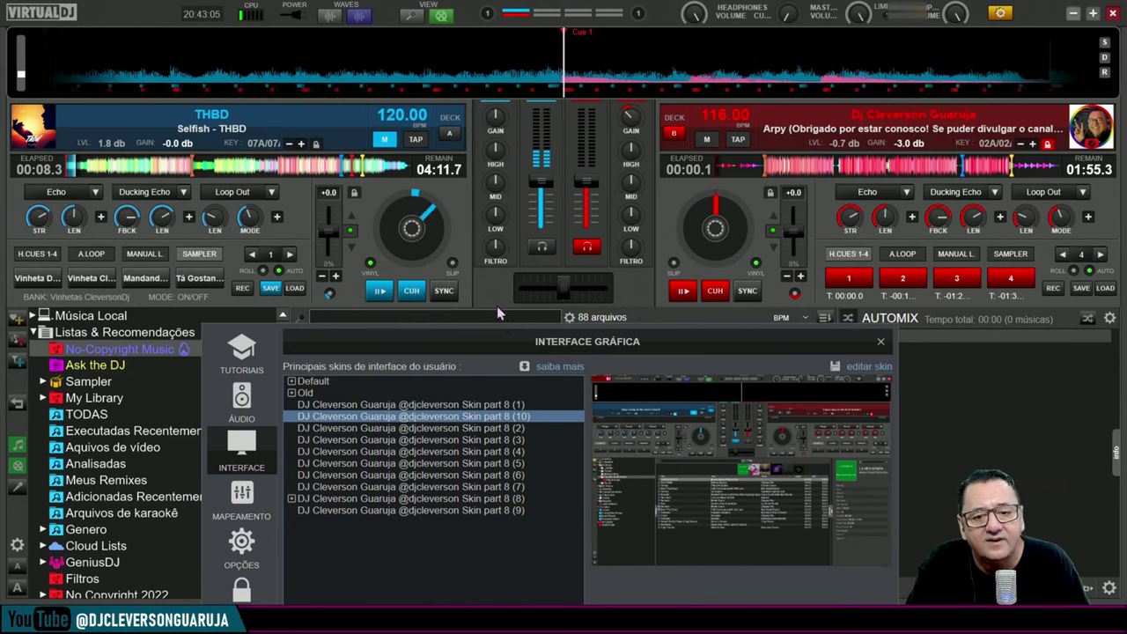
pyautogui.click(441, 17)
pyautogui.click(441, 17)
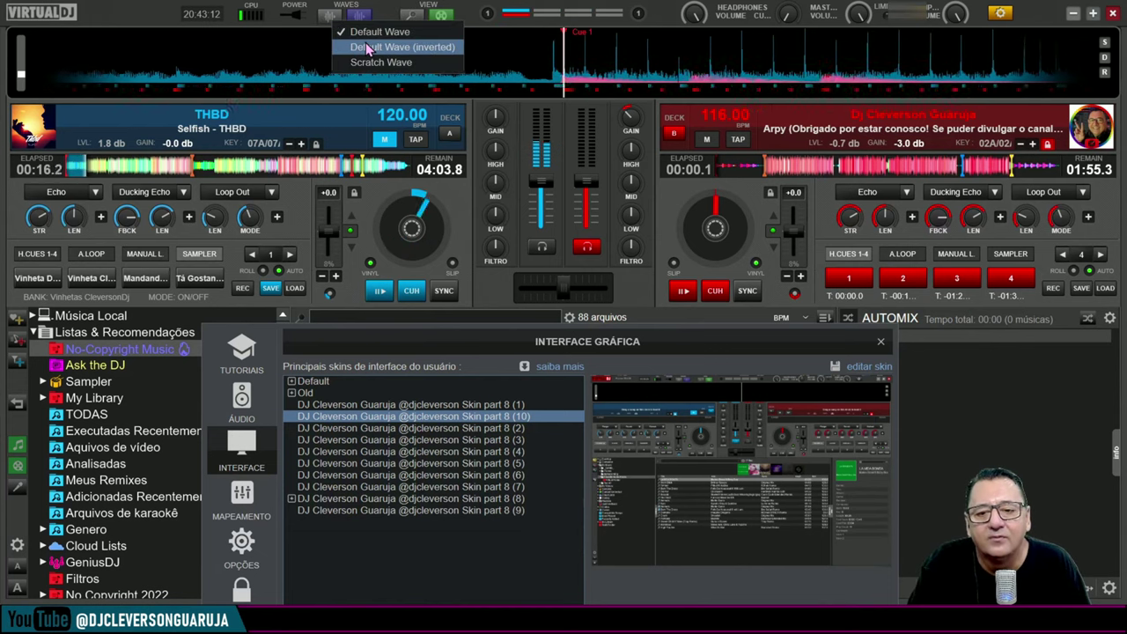
pyautogui.click(370, 49)
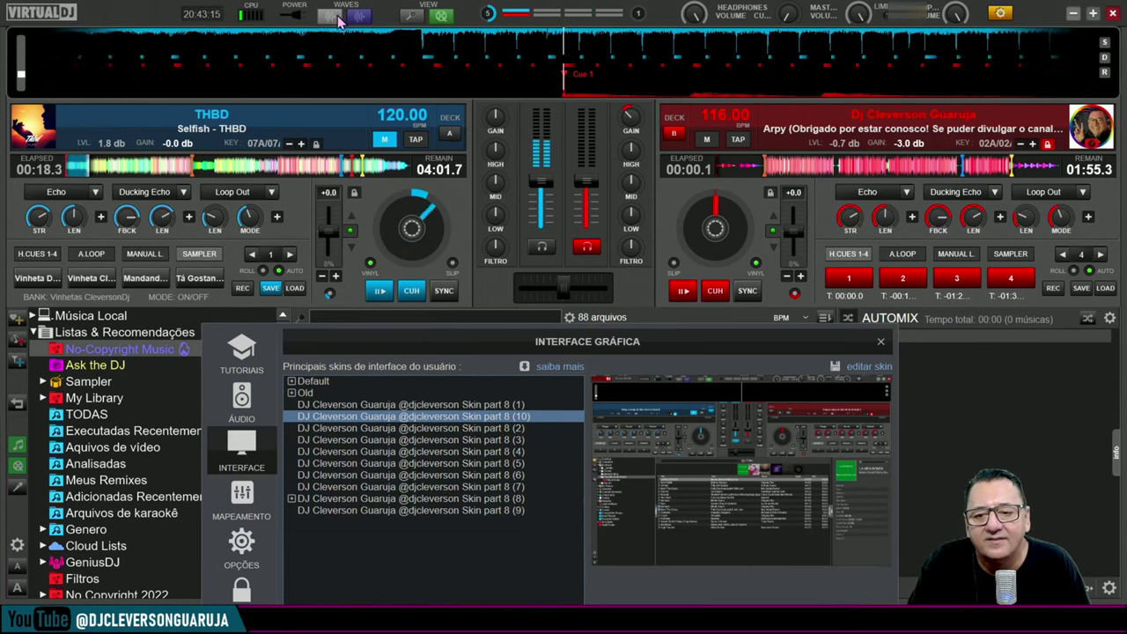
pyautogui.click(349, 20)
pyautogui.click(362, 58)
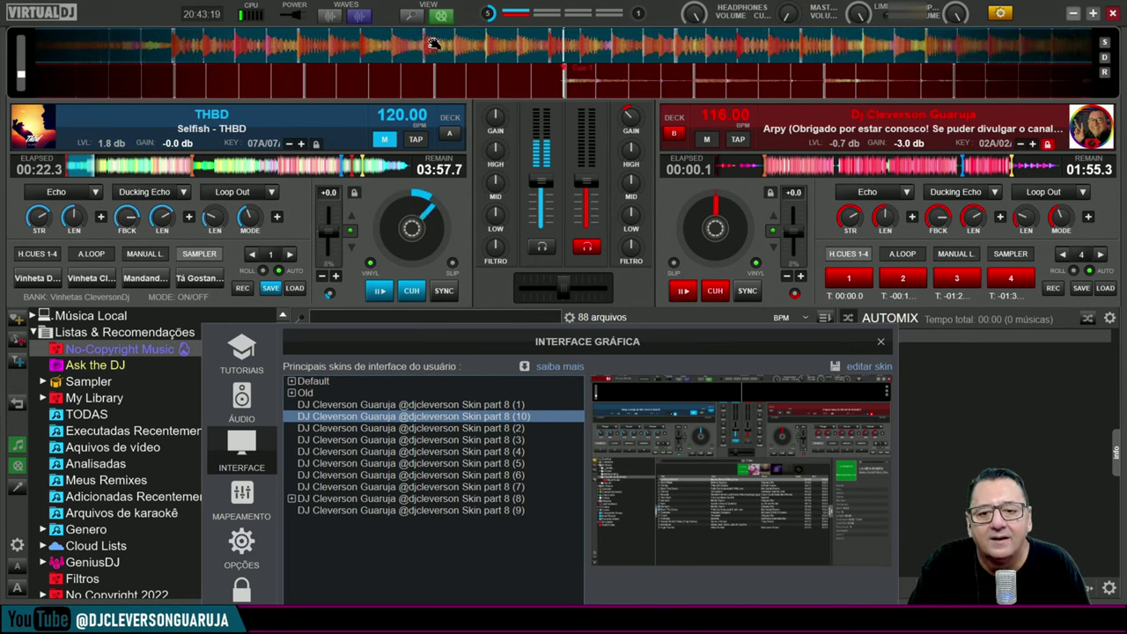
# Switch the enlarged browser view on and off repeatedly and return deck A to its cue point.
pyautogui.click(410, 23)
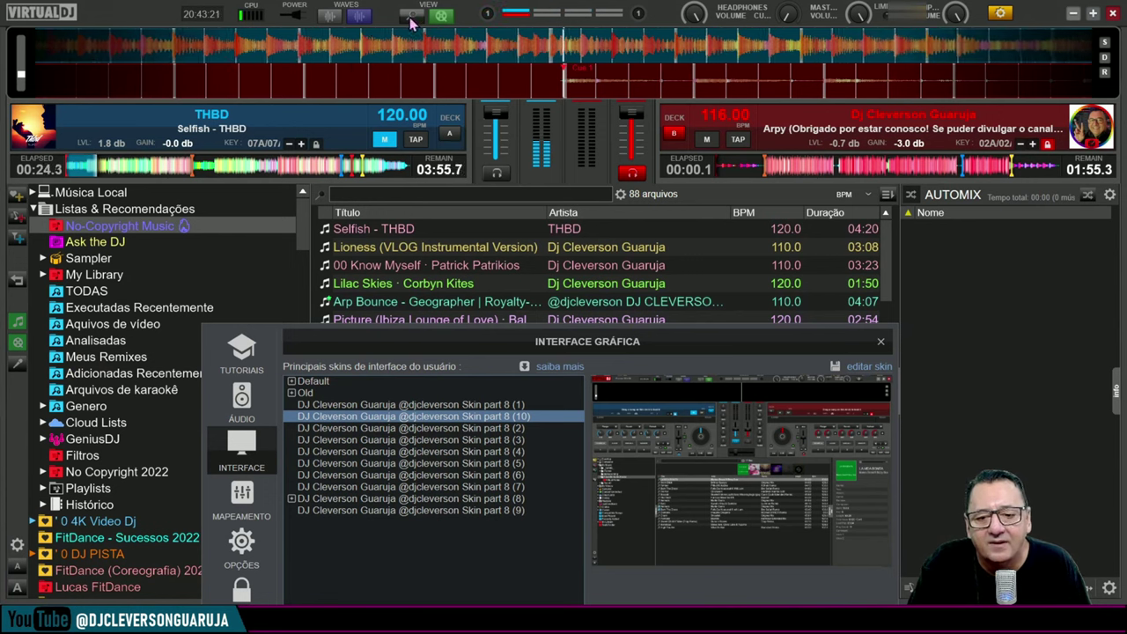
pyautogui.click(410, 23)
pyautogui.click(410, 23)
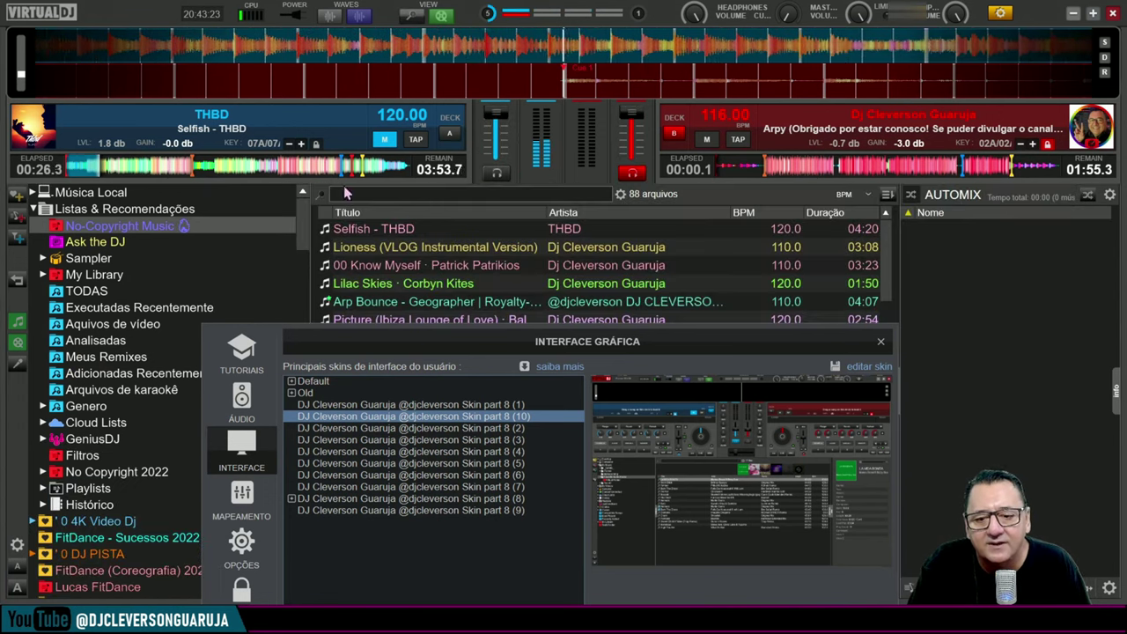
pyautogui.click(410, 26)
pyautogui.click(411, 290)
# Apply the Black_Millenium_v5 skin, listed as "Skin part 8 (2)", and uncover its decks behind the settings window.
pyautogui.moveTo(528, 336); pyautogui.dragTo(581, 48)
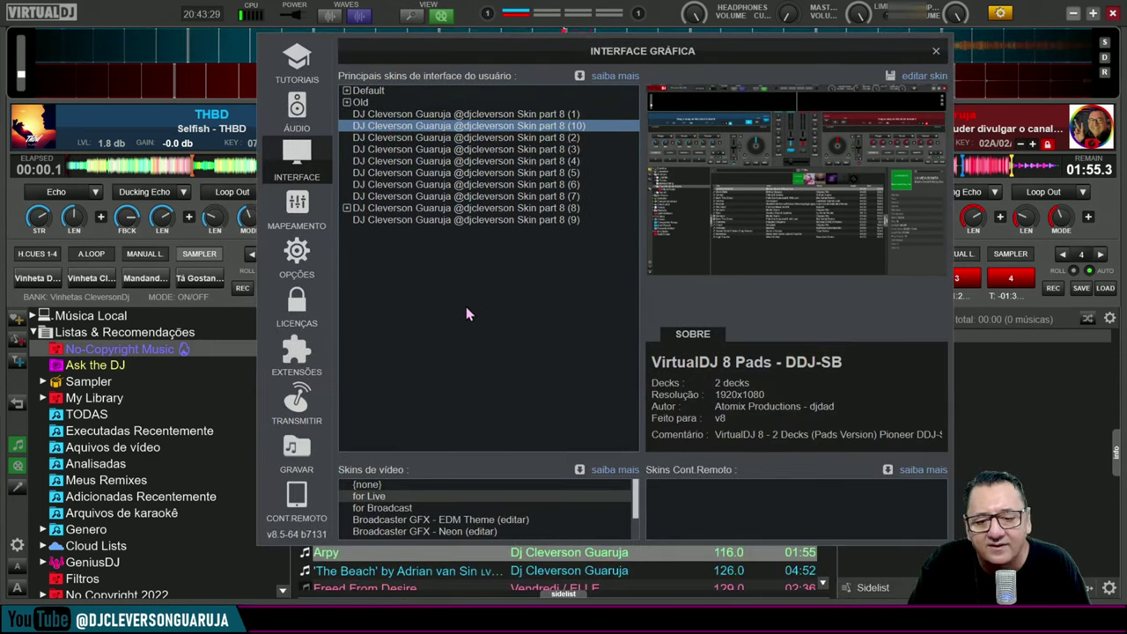
pyautogui.moveTo(468, 144)
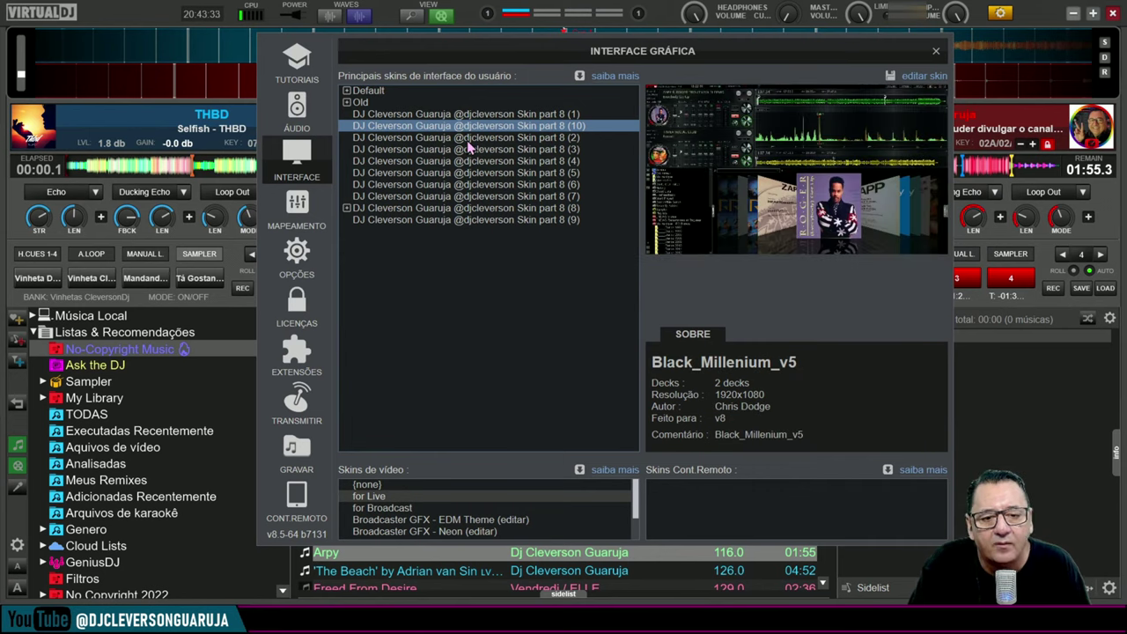
pyautogui.click(469, 143)
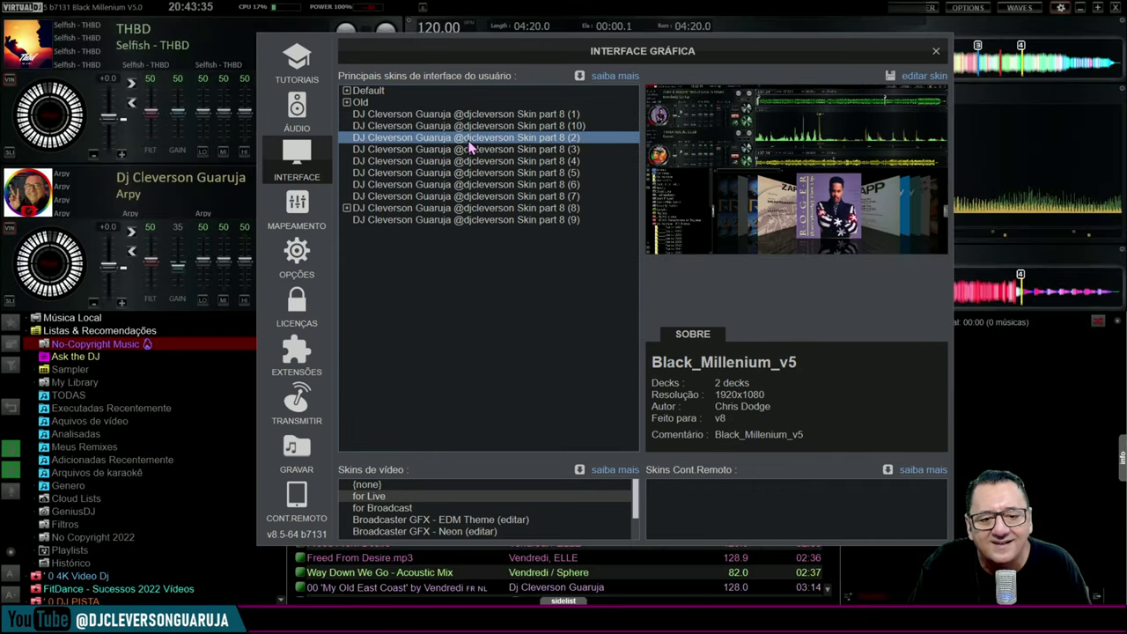
pyautogui.moveTo(629, 63); pyautogui.dragTo(550, 424)
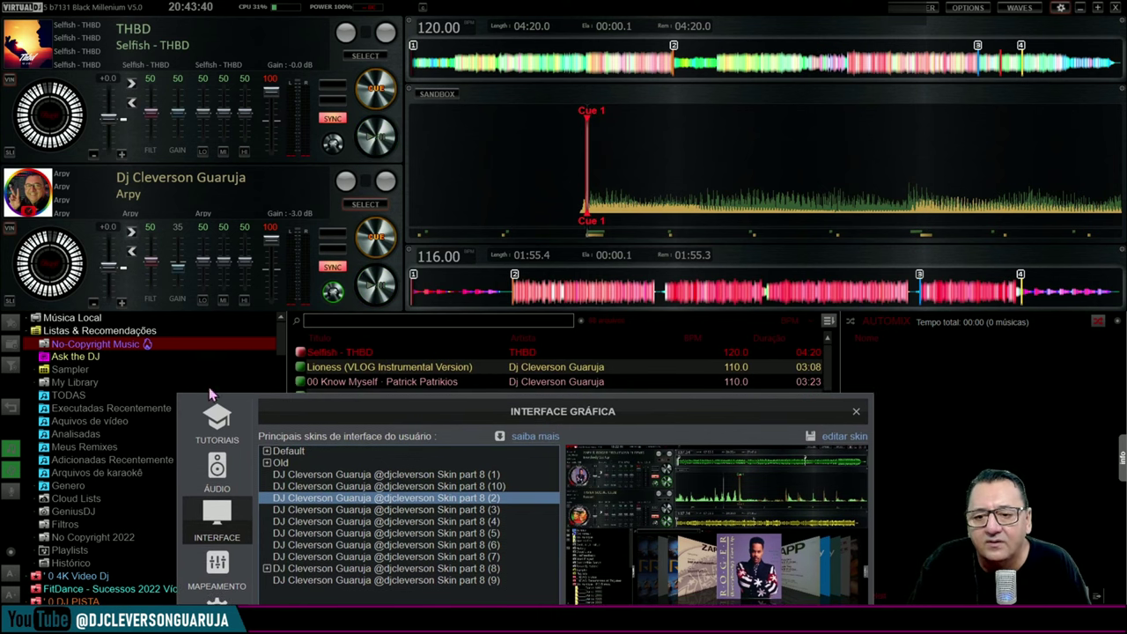
# Test the play and cue controls of the decks in the Black_Millenium_v5 skin.
pyautogui.press('space')
pyautogui.click(376, 284)
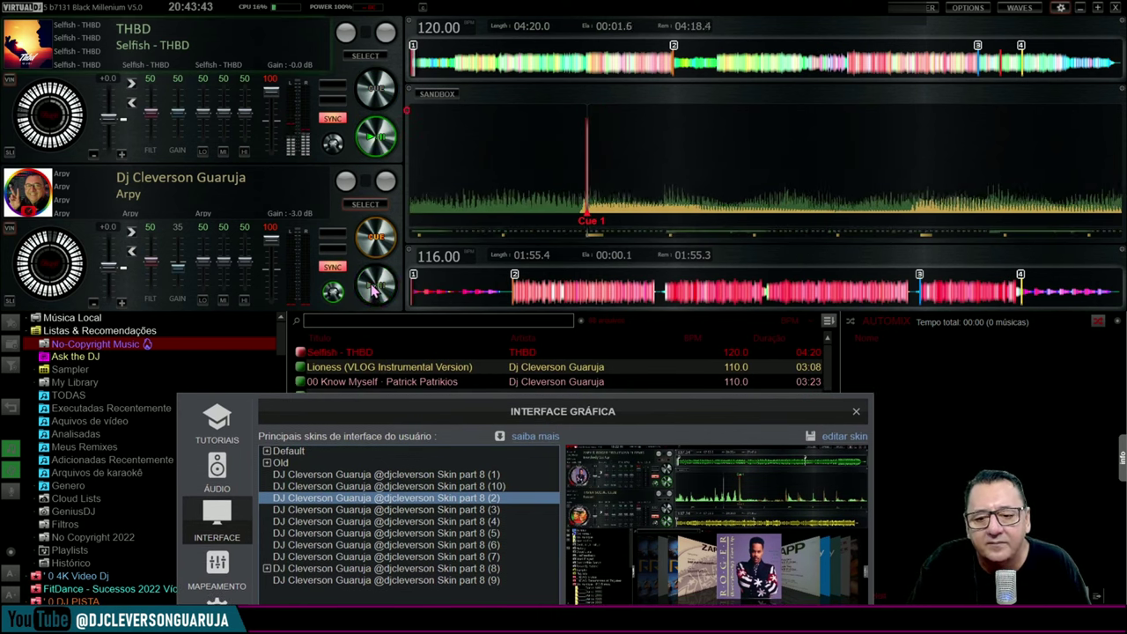
pyautogui.press('space')
pyautogui.click(383, 230)
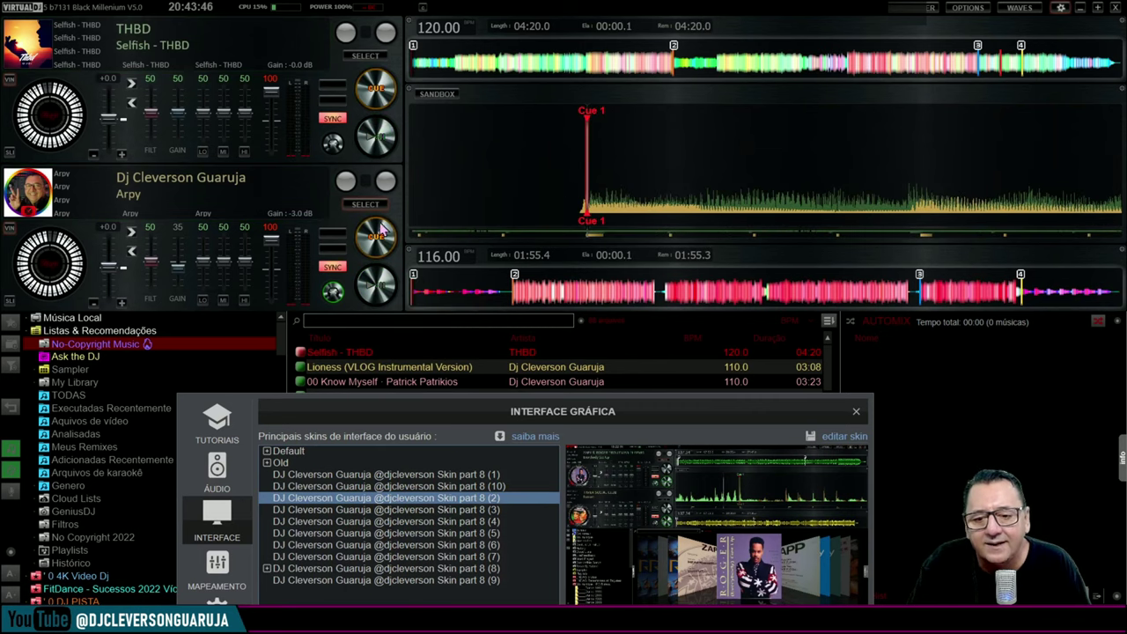
# Apply the red Pioneer skin listed as "Skin part 8 (3)" and reposition the settings window to show its decks.
pyautogui.moveTo(471, 408); pyautogui.dragTo(533, 21)
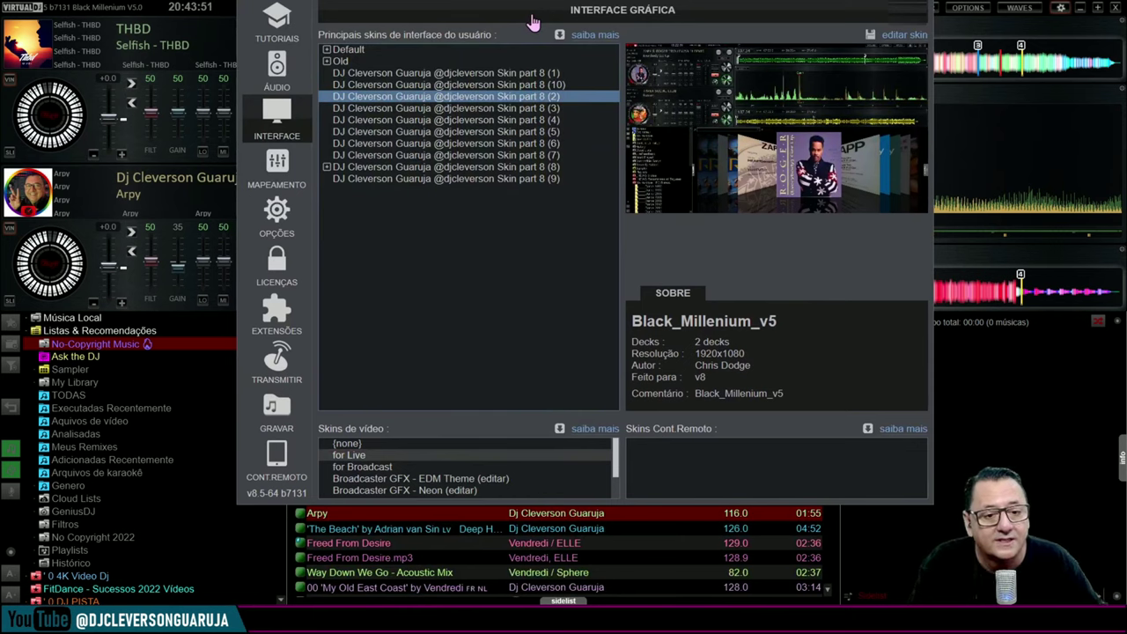
pyautogui.click(533, 108)
pyautogui.moveTo(687, 17); pyautogui.dragTo(643, 524)
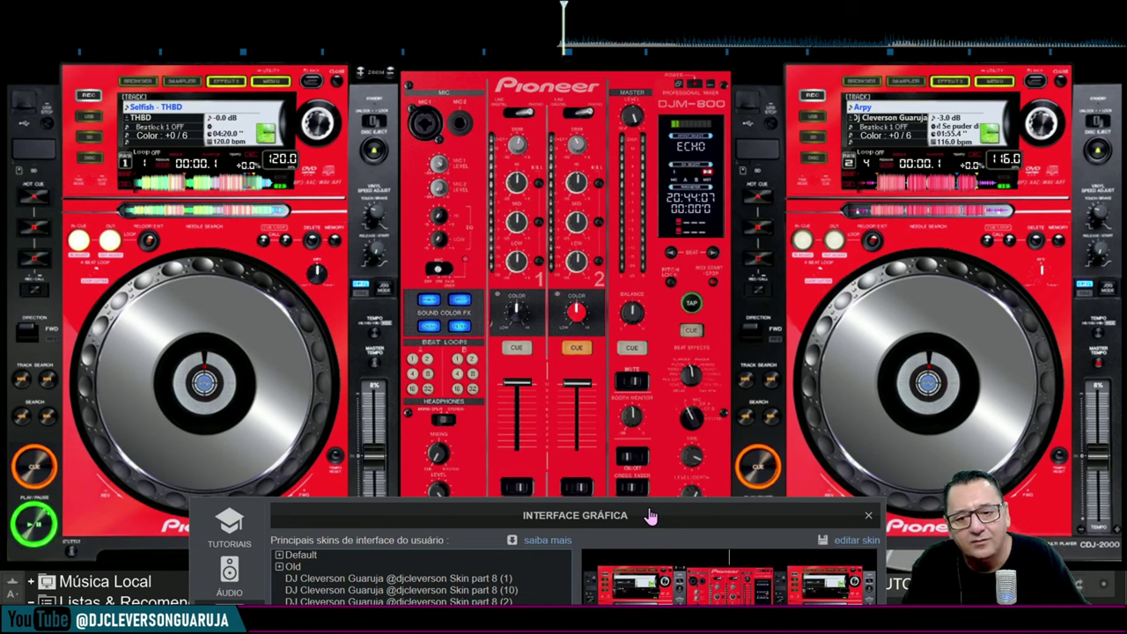
pyautogui.moveTo(650, 516); pyautogui.dragTo(758, 401)
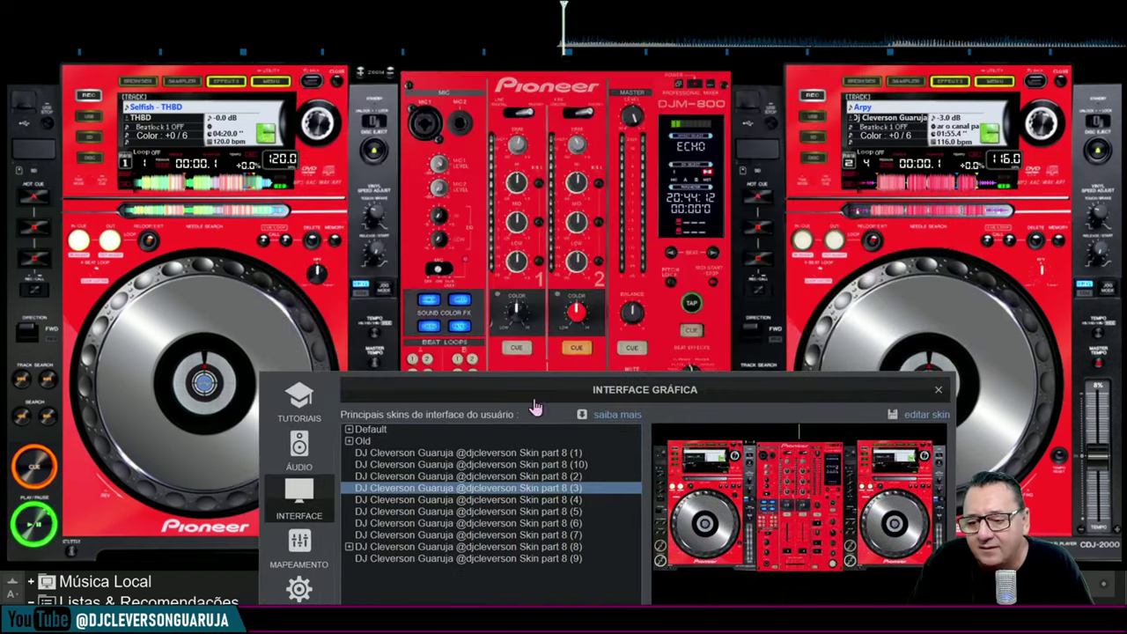
# Test playback, the first hot cue and the small knob beside the jog wheel on the red Pioneer skin's left deck.
pyautogui.click(37, 525)
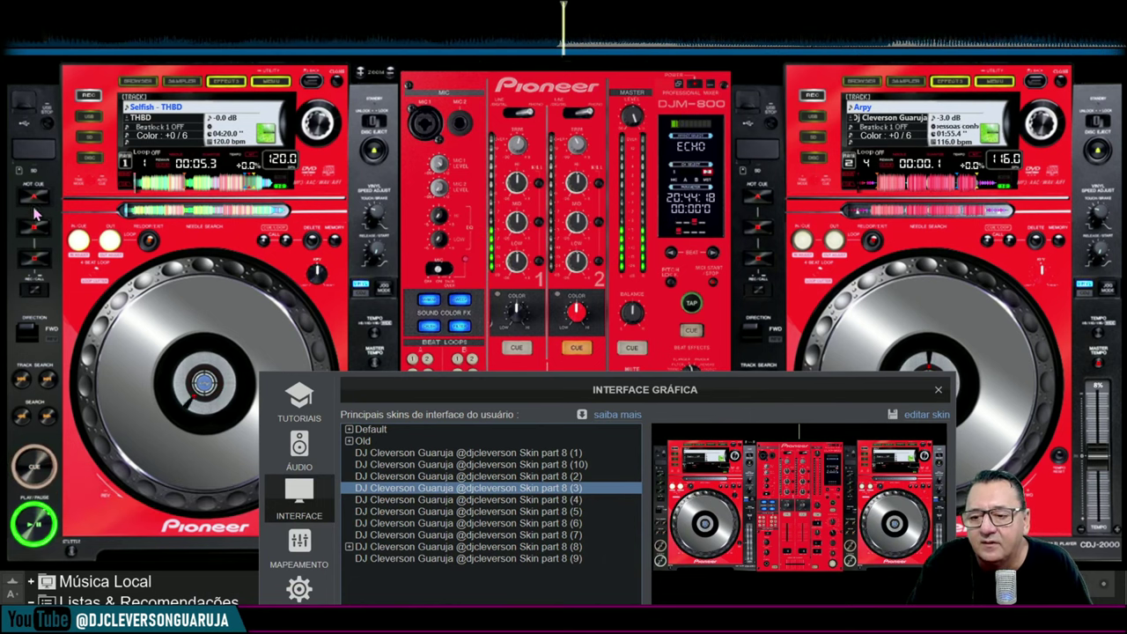
pyautogui.click(38, 201)
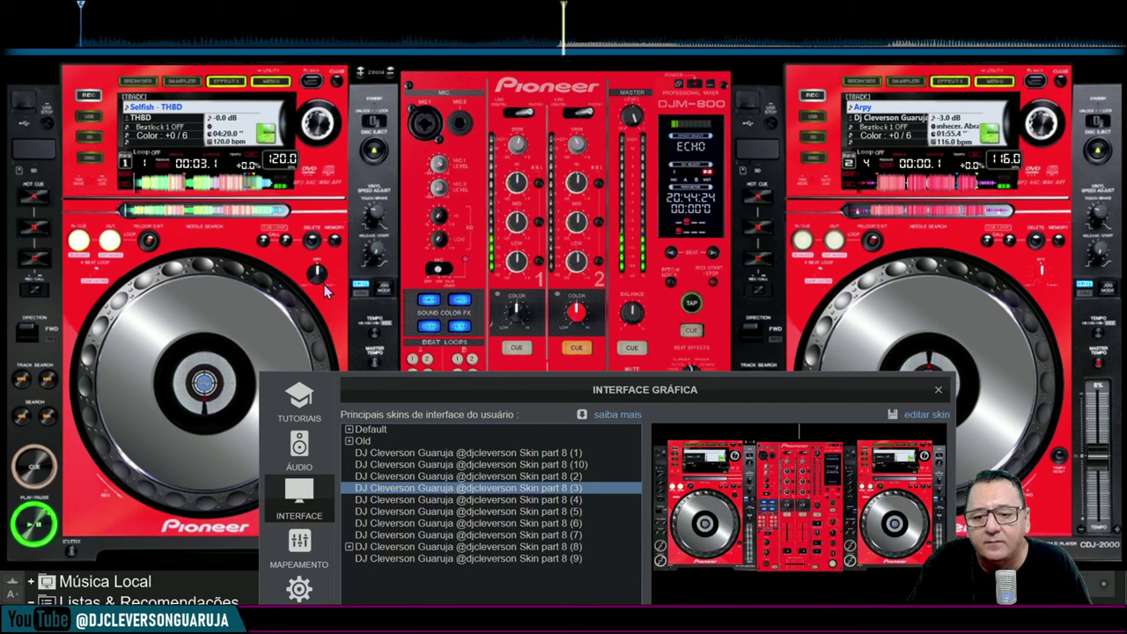
pyautogui.moveTo(319, 275); pyautogui.dragTo(321, 279)
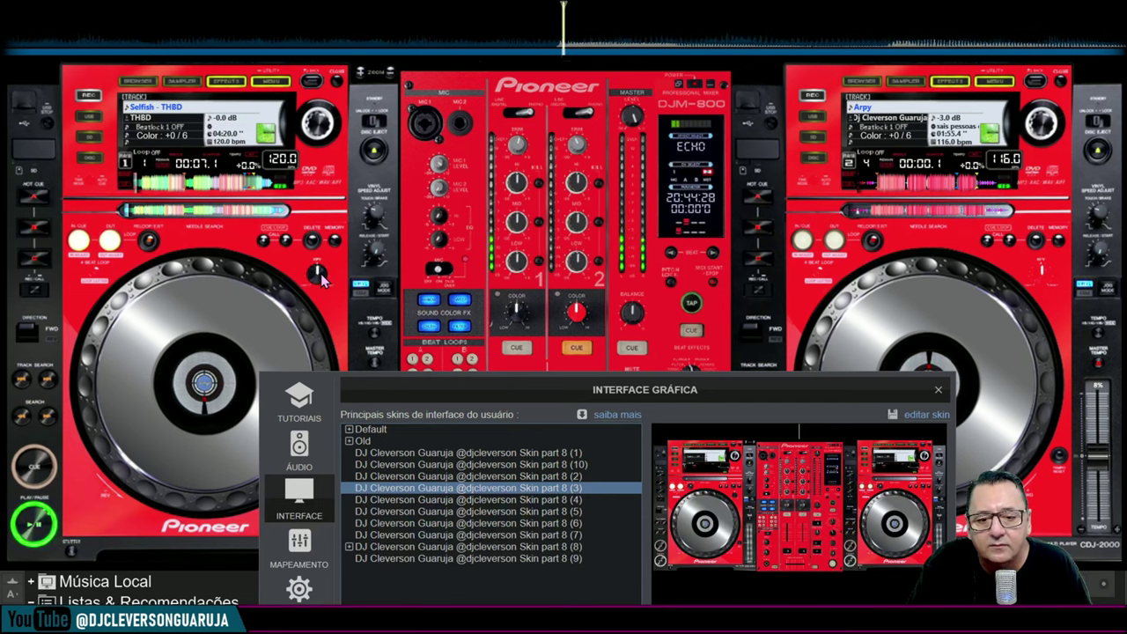
# Apply the DN-HC4500 skin listed as "Skin part 8 (6)" and move the settings window clear of its decks.
pyautogui.moveTo(448, 395); pyautogui.dragTo(426, 51)
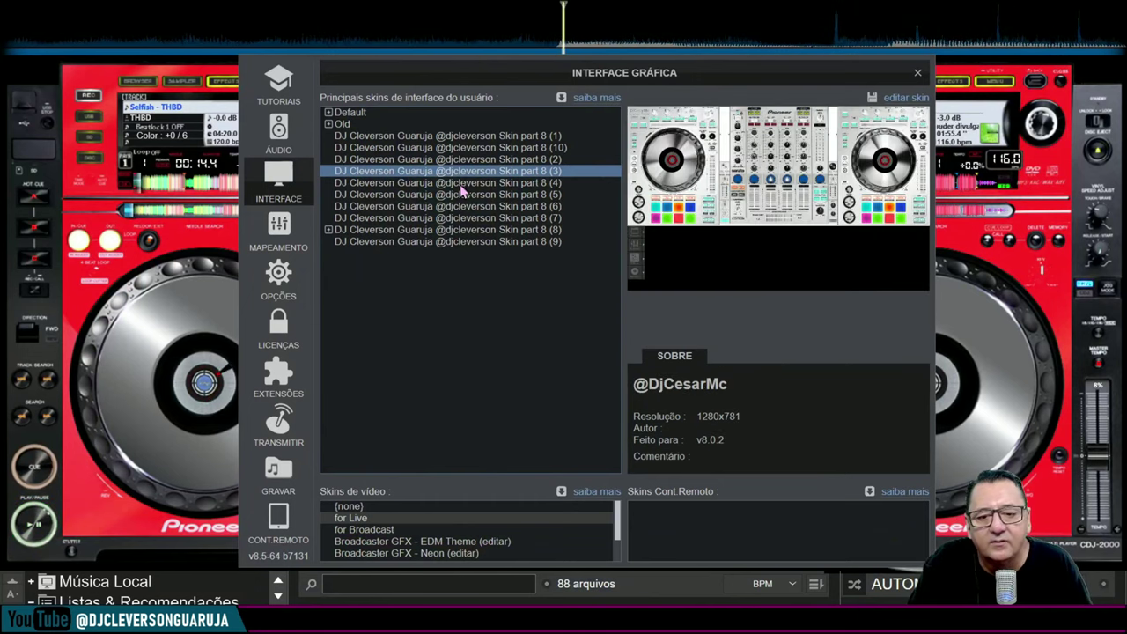
pyautogui.doubleClick(458, 206)
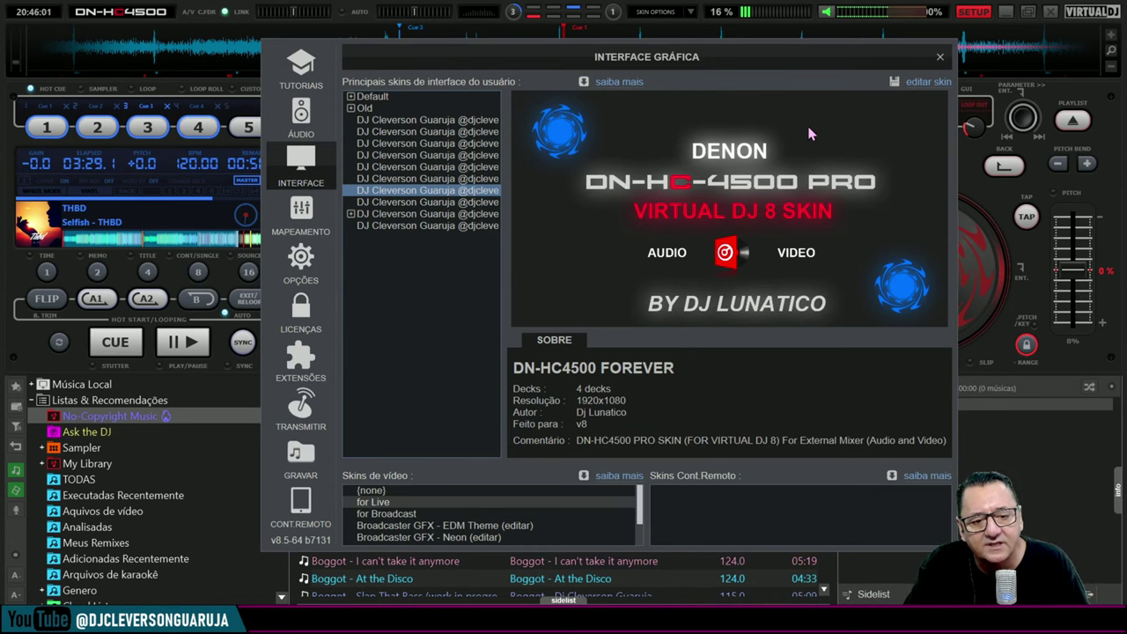
pyautogui.moveTo(727, 62); pyautogui.dragTo(631, 419)
# Start deck 1 in the DN-HC4500 skin, try hot cues 3 and 4, and return the deck to its cue point.
pyautogui.click(195, 345)
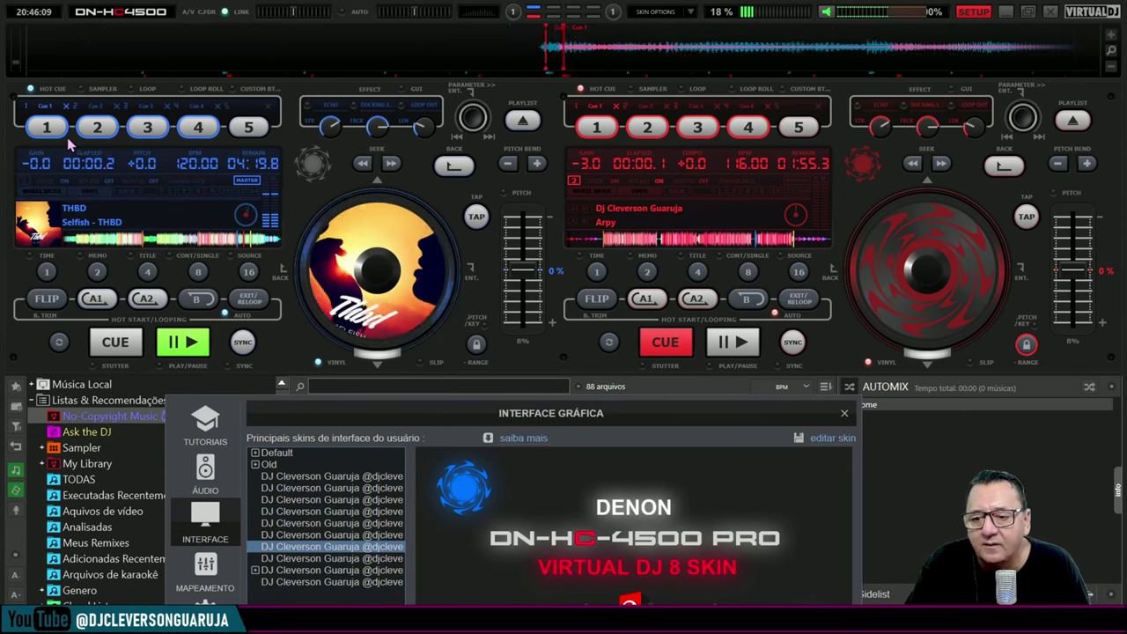
pyautogui.click(147, 127)
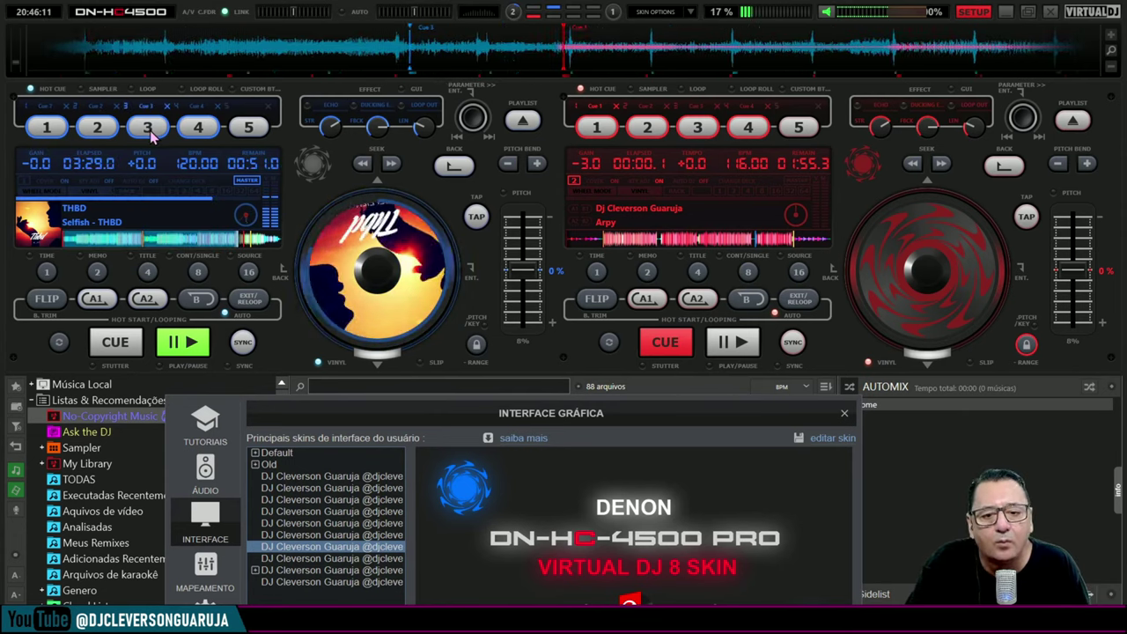
pyautogui.click(199, 127)
pyautogui.click(123, 345)
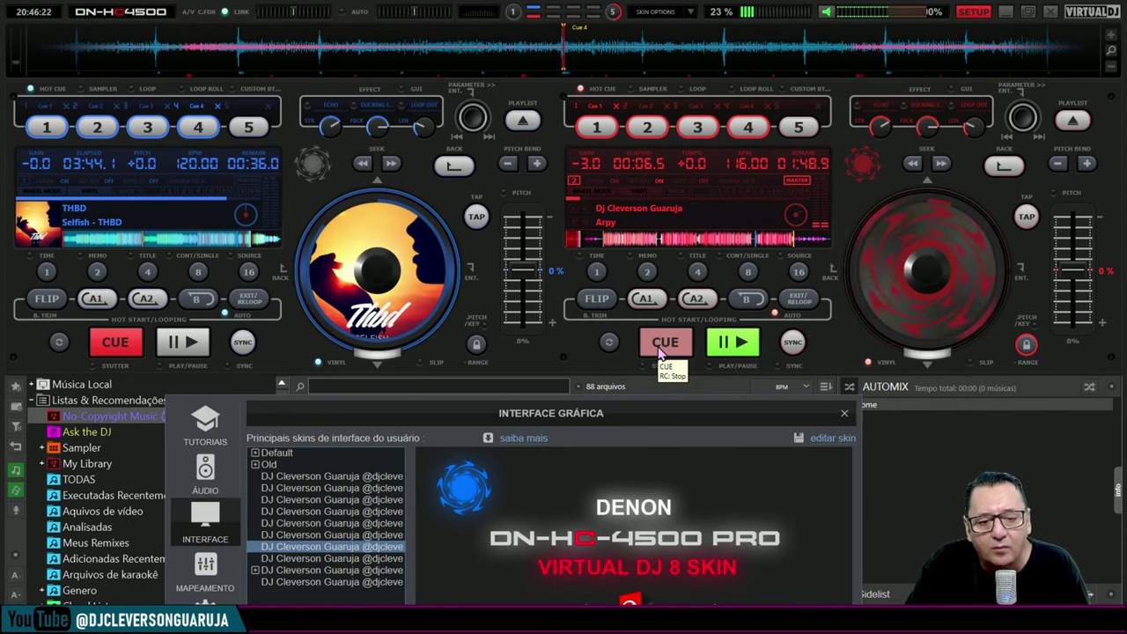
# Apply the vinyl dj 2.0 skin listed as "Skin part 8 (7)" and uncover its decks behind the settings window.
pyautogui.moveTo(669, 415); pyautogui.dragTo(648, 26)
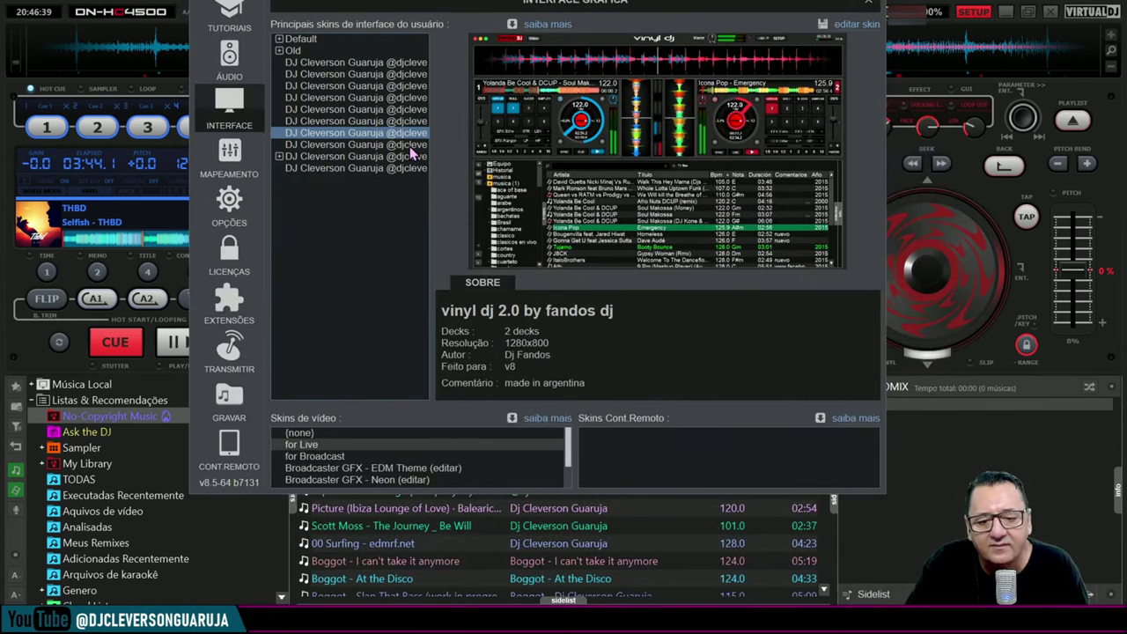
pyautogui.click(410, 146)
pyautogui.moveTo(654, 8); pyautogui.dragTo(679, 402)
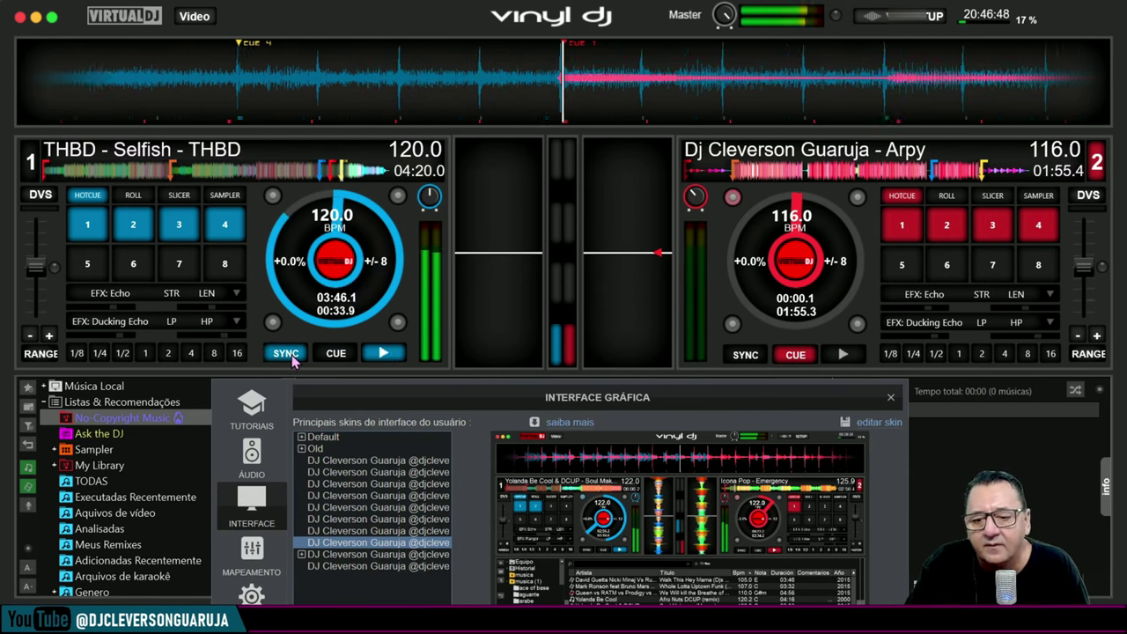
# Trigger deck 1's hot cue 1, show the video mixer, and open and close the video output window.
pyautogui.click(92, 226)
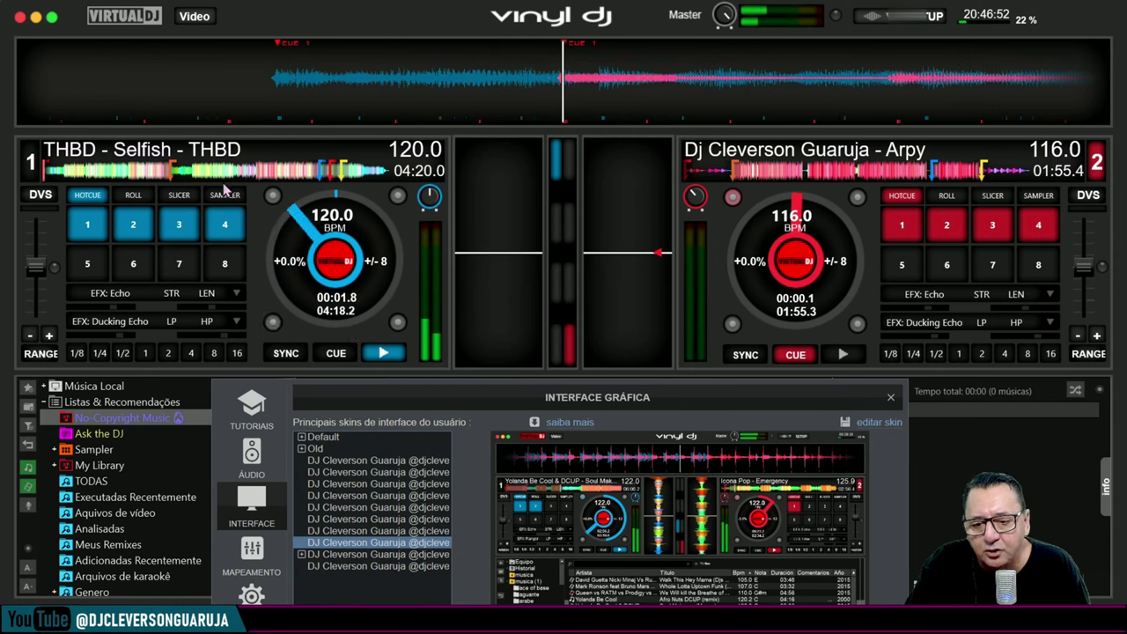
pyautogui.click(196, 17)
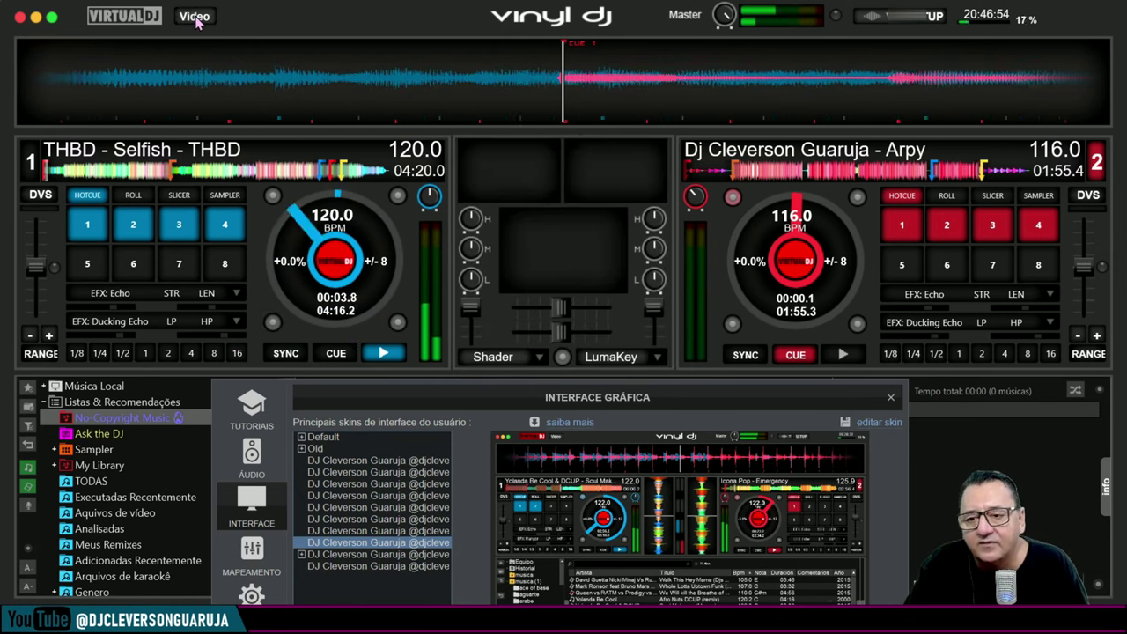
pyautogui.click(559, 263)
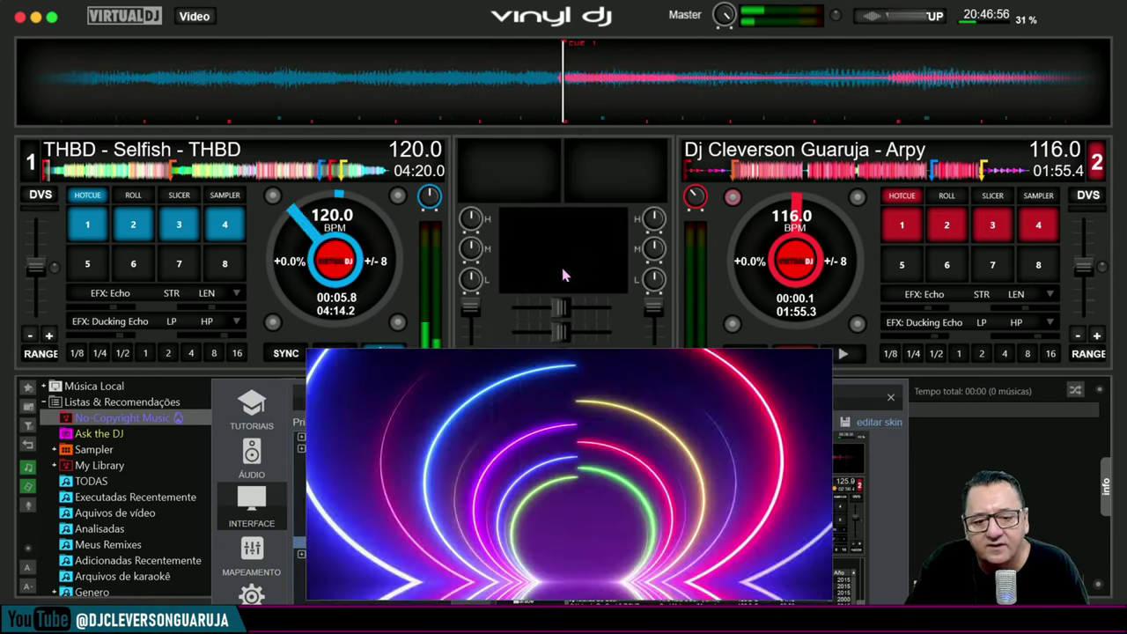
pyautogui.rightClick(579, 437)
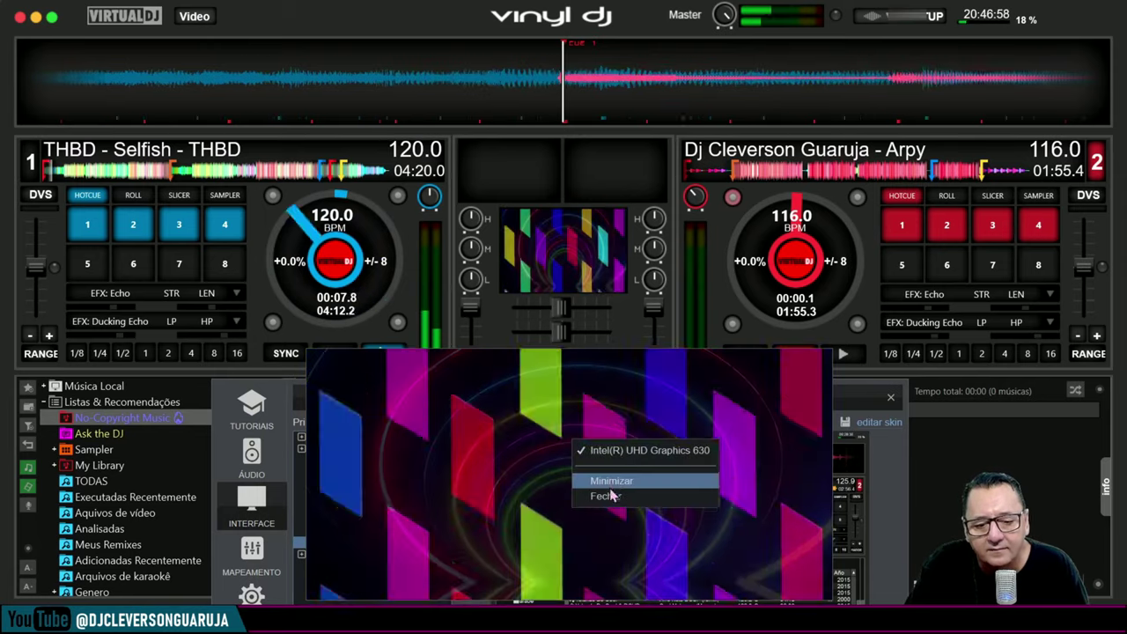
pyautogui.click(606, 496)
# Apply the V8 Default but by FRUiT skin, listed as "Skin part 8 (8)", and move the settings window below its decks.
pyautogui.moveTo(558, 408); pyautogui.dragTo(590, 66)
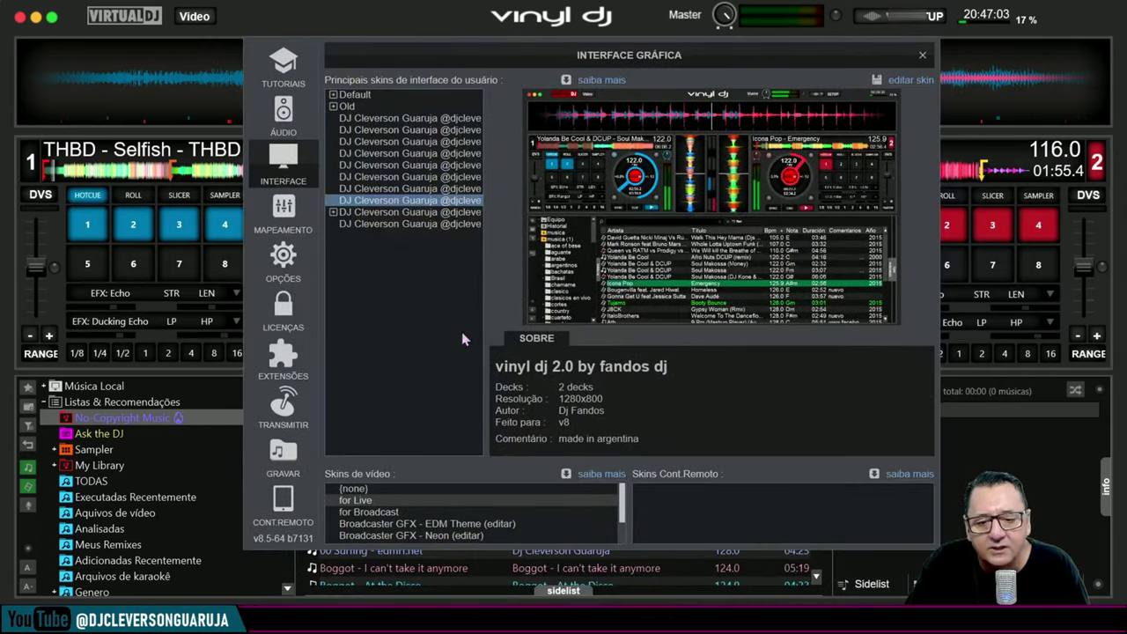
pyautogui.click(394, 212)
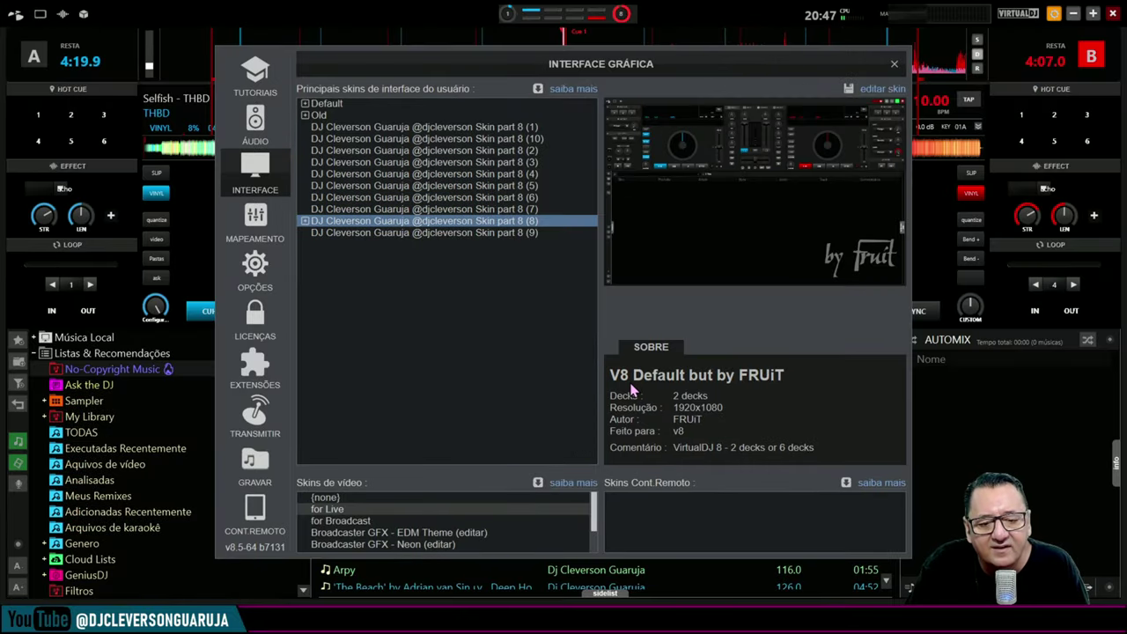
pyautogui.moveTo(674, 66); pyautogui.dragTo(679, 352)
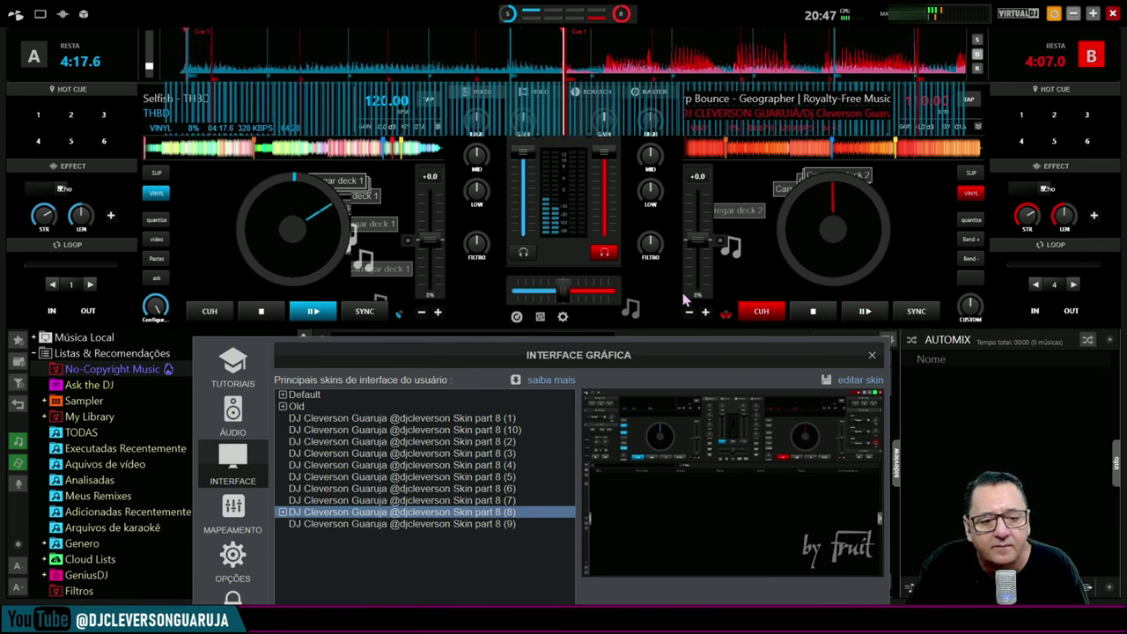
# Play deck B in the FRUiT skin, then return both decks to their cue points.
pyautogui.click(843, 310)
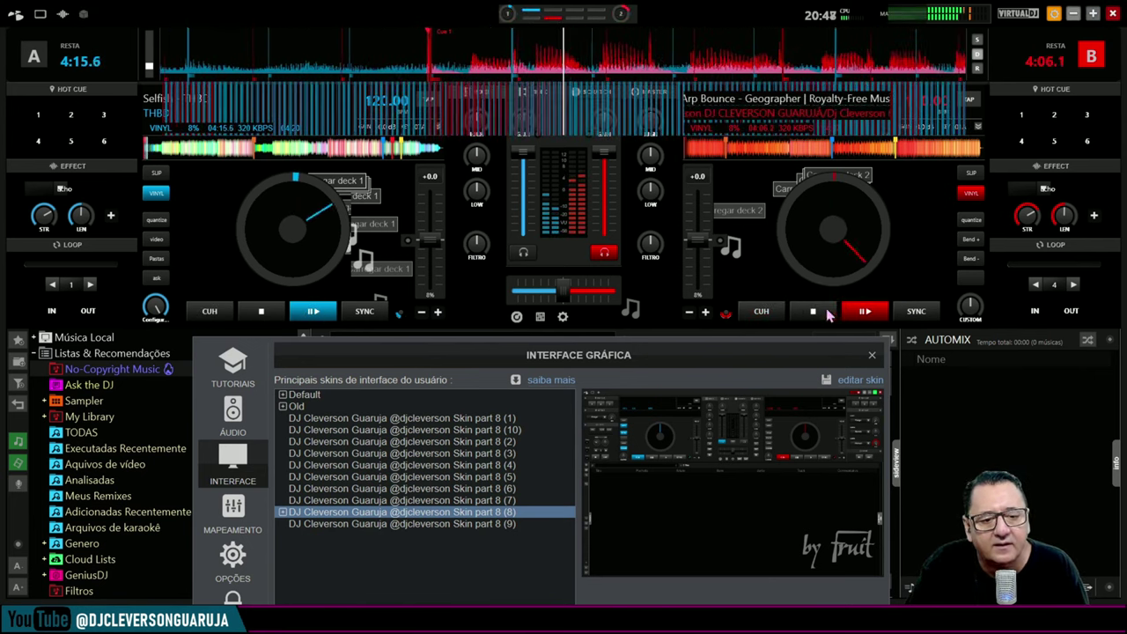
pyautogui.click(758, 311)
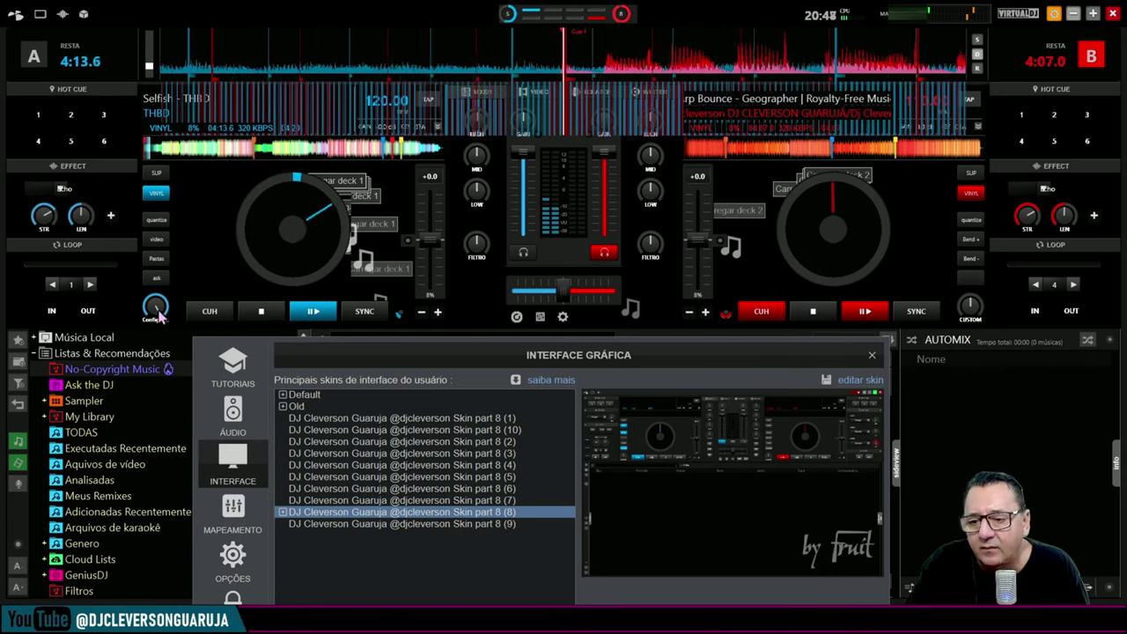
pyautogui.click(204, 312)
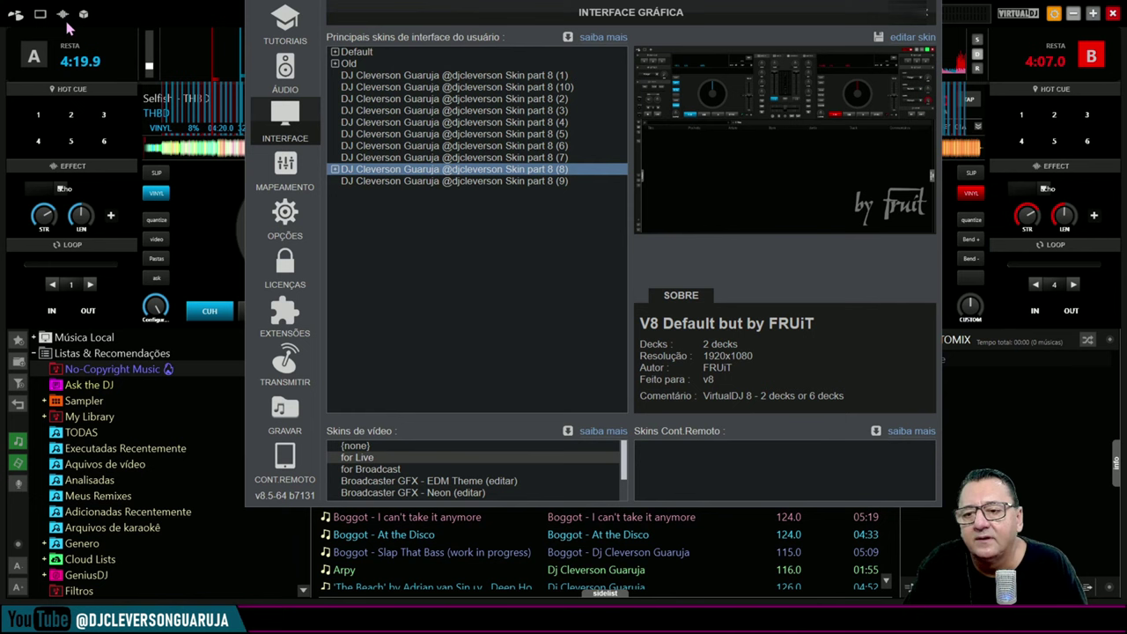
# Try the FRUiT skin's waveform layouts by disabling the waveform and placing it under the decks.
pyautogui.click(66, 23)
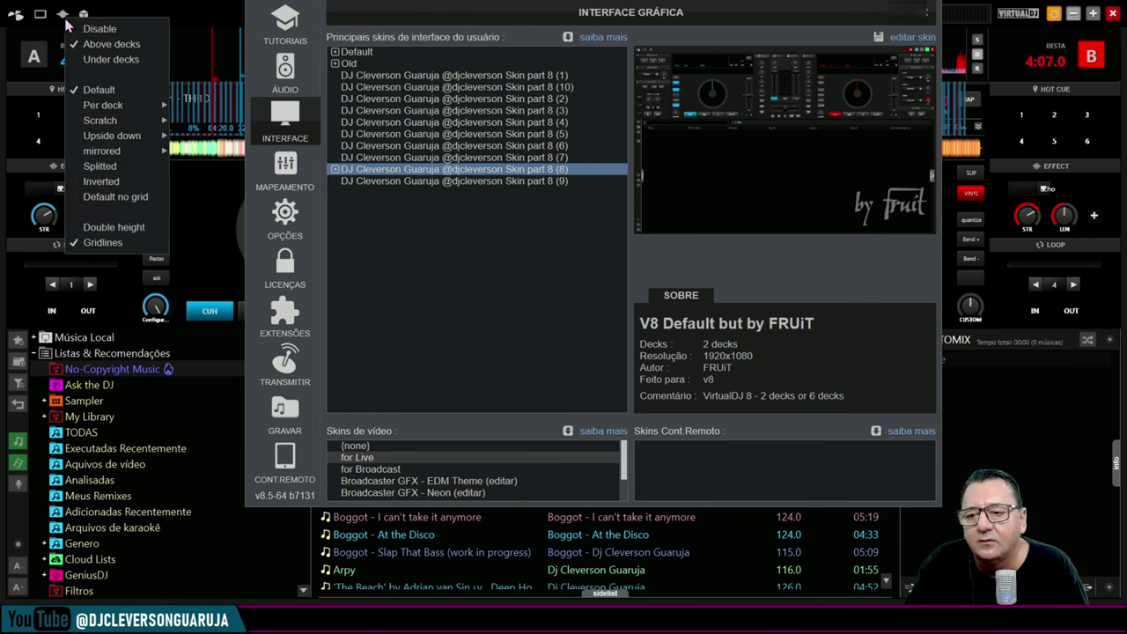
pyautogui.click(99, 29)
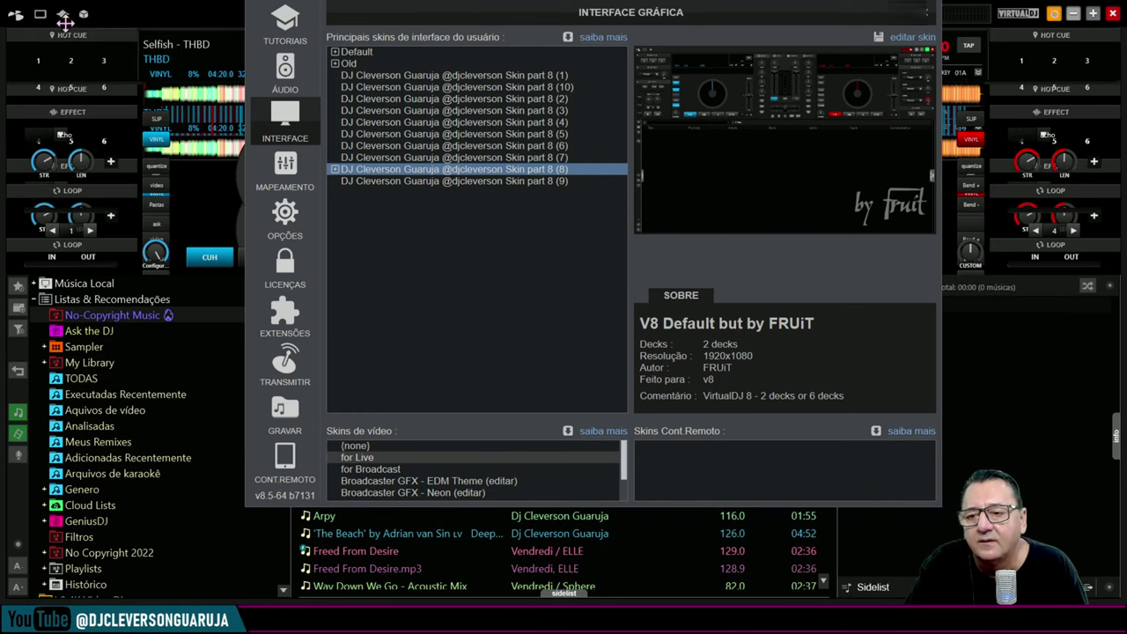
pyautogui.click(63, 16)
pyautogui.click(100, 47)
# Apply the skin listed as "Skin part 8 (9)" and move the settings window below its decks.
pyautogui.moveTo(456, 20); pyautogui.dragTo(408, 7)
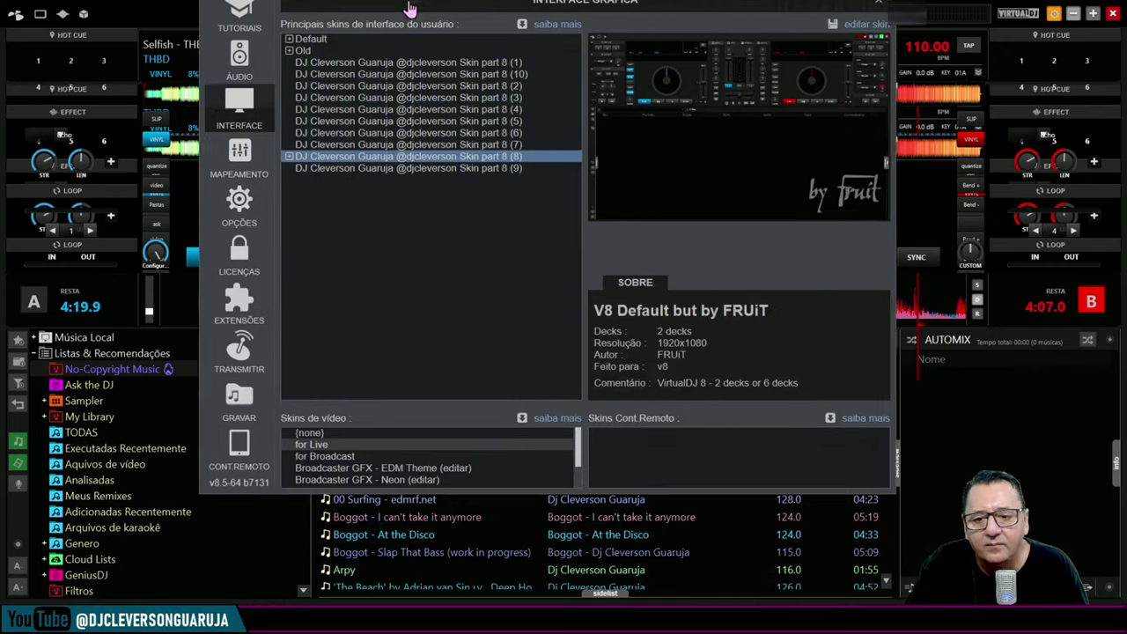
pyautogui.click(466, 169)
pyautogui.moveTo(612, 12); pyautogui.dragTo(600, 475)
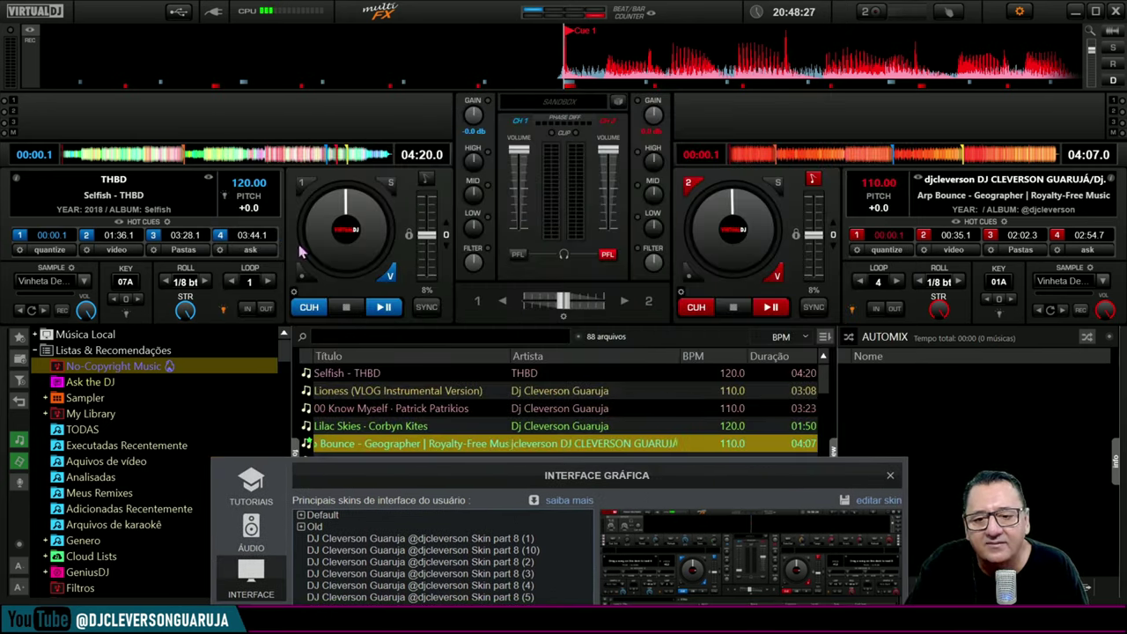
# Start both decks in the "Skin part 8 (9)" skin, return deck 1 to its cue point, and lower the settings window to reveal the browser.
pyautogui.click(387, 310)
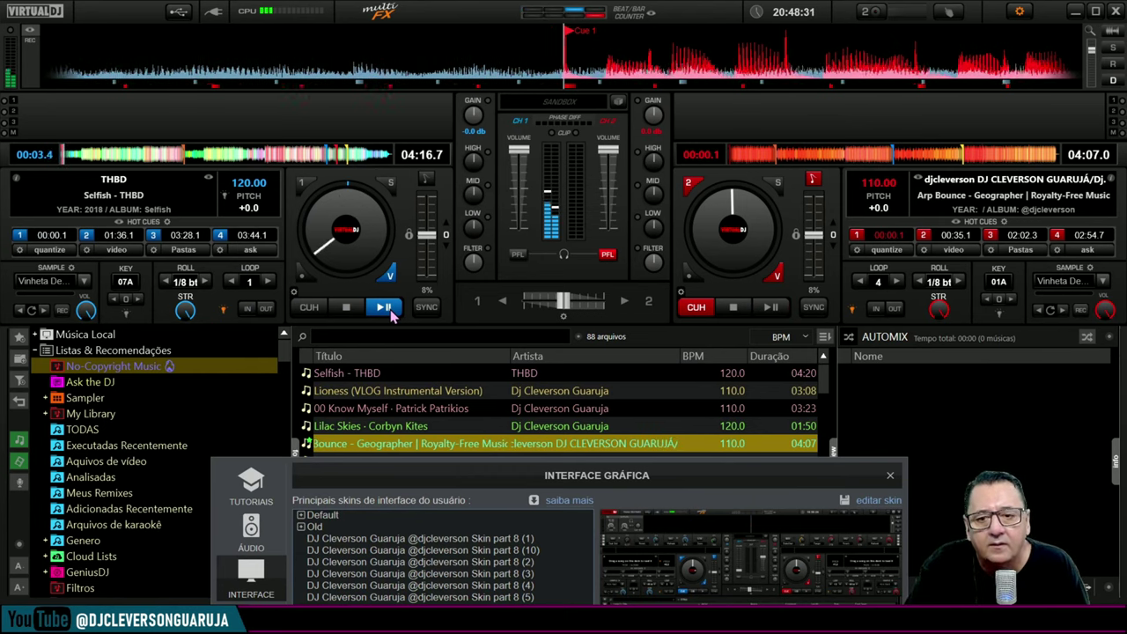
pyautogui.click(771, 308)
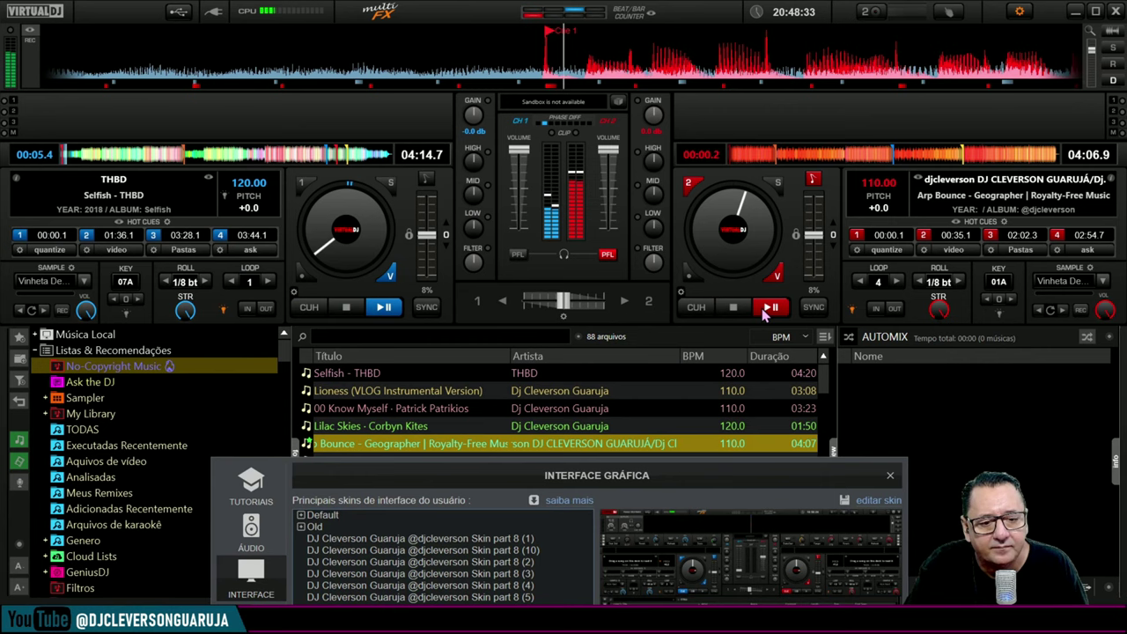
pyautogui.press('q')
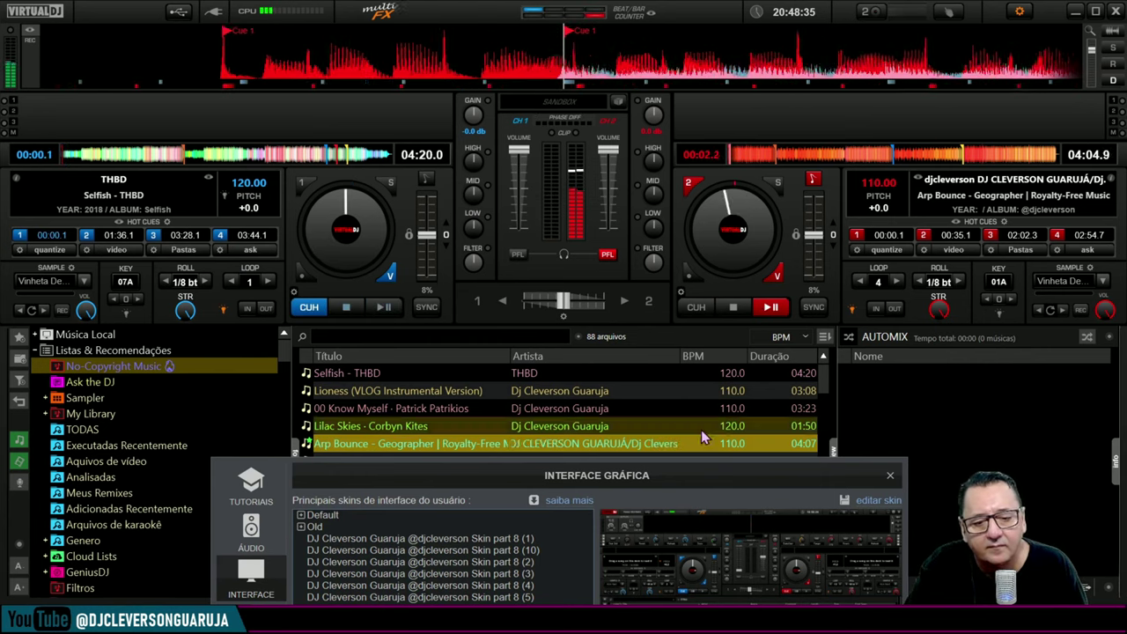
pyautogui.moveTo(635, 476); pyautogui.dragTo(674, 535)
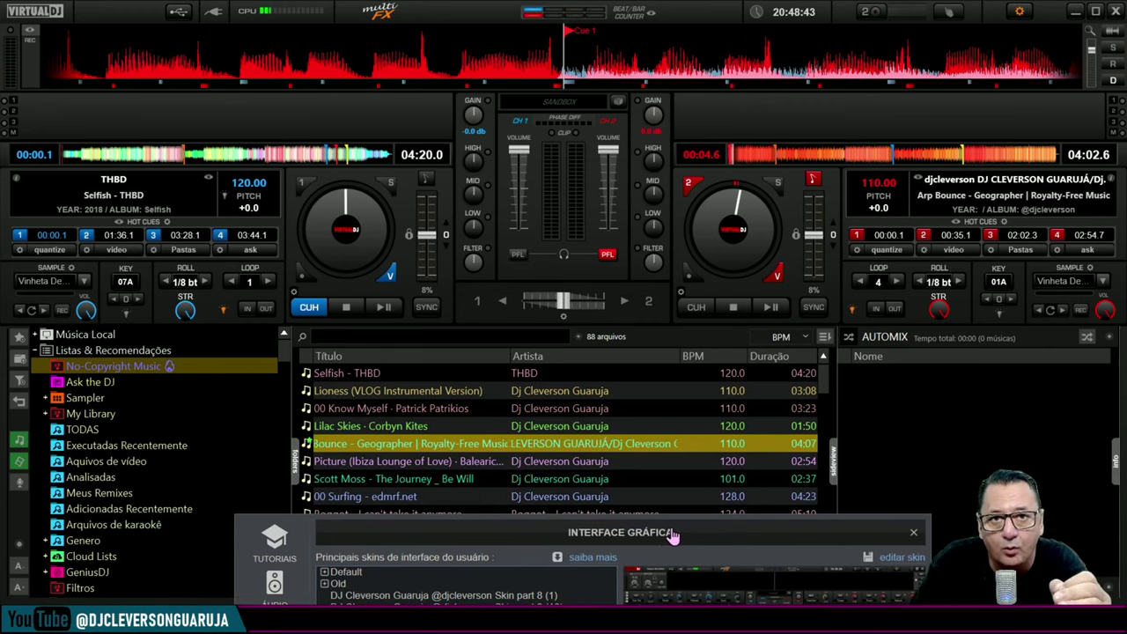
pyautogui.moveTo(672, 536); pyautogui.dragTo(553, 537)
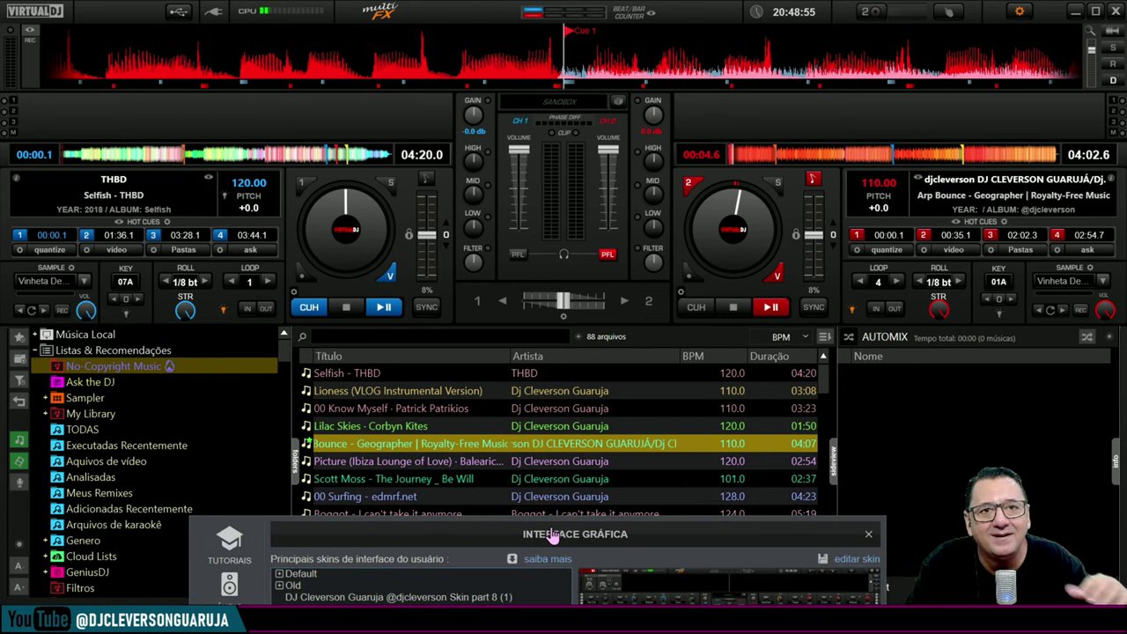